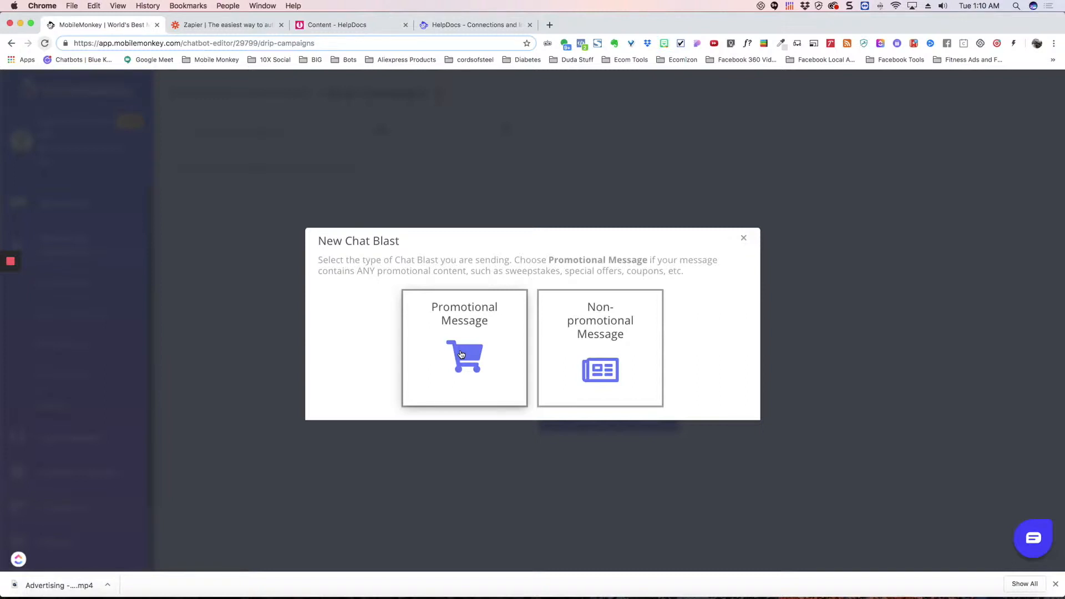
Create a non-promotional drip campaign and name it Drip Campaign
click(611, 336)
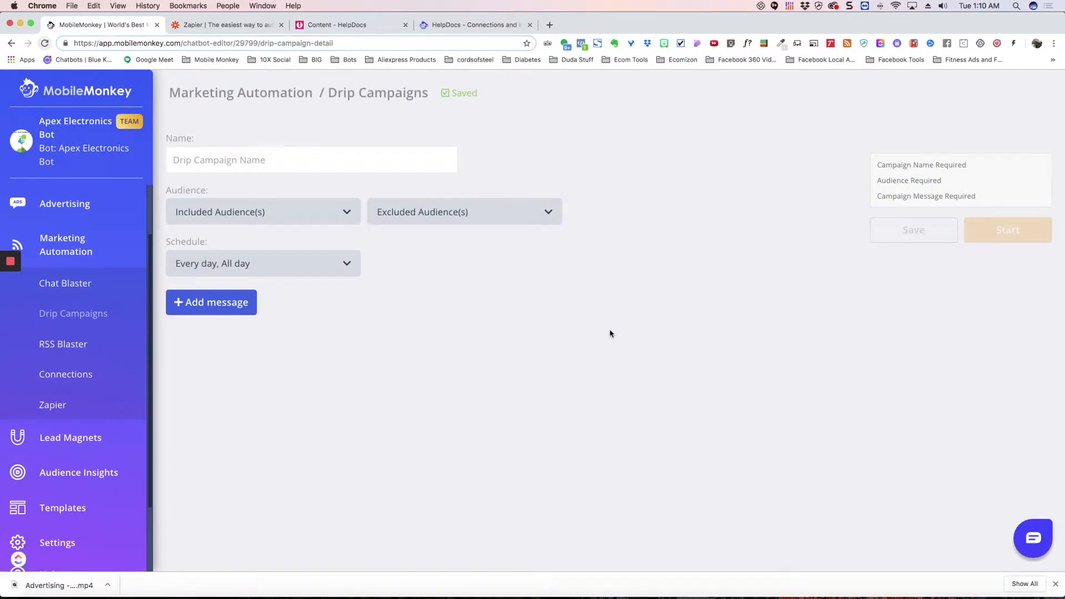
click(277, 163)
text(Dripo)
key(BackSpace)
key(BackSpace)
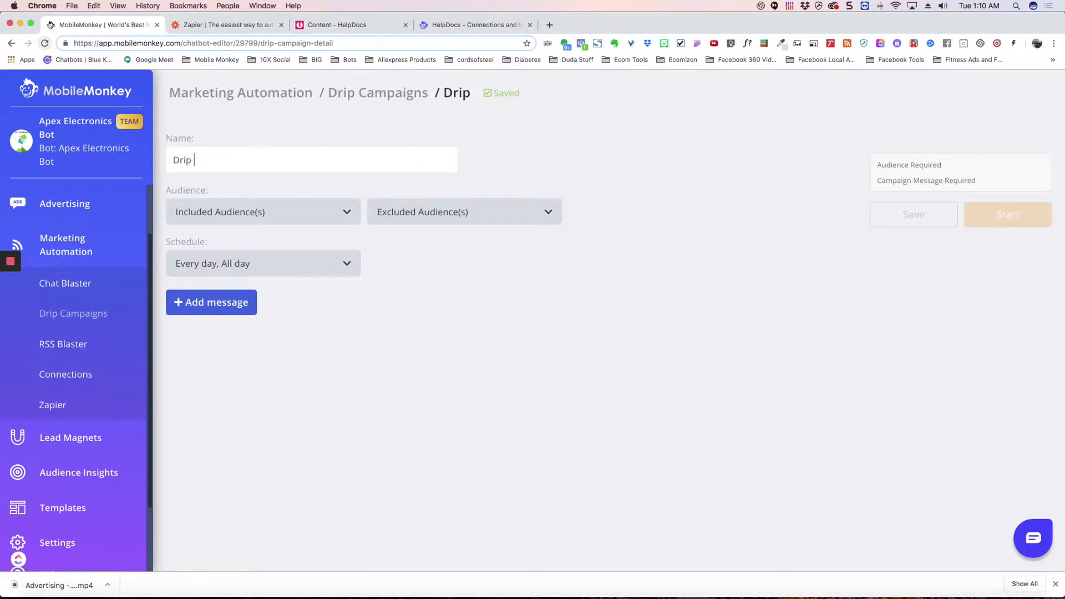
text(Campaign)
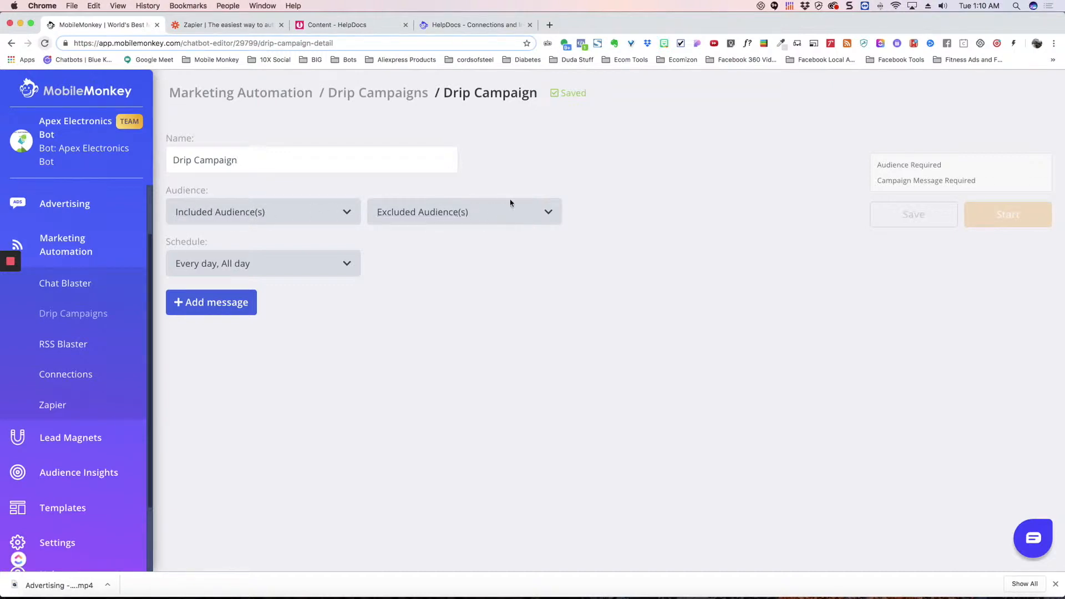
Include the From Ad Test 1 audience in the campaign and review the schedule's day and time options
click(314, 216)
click(283, 281)
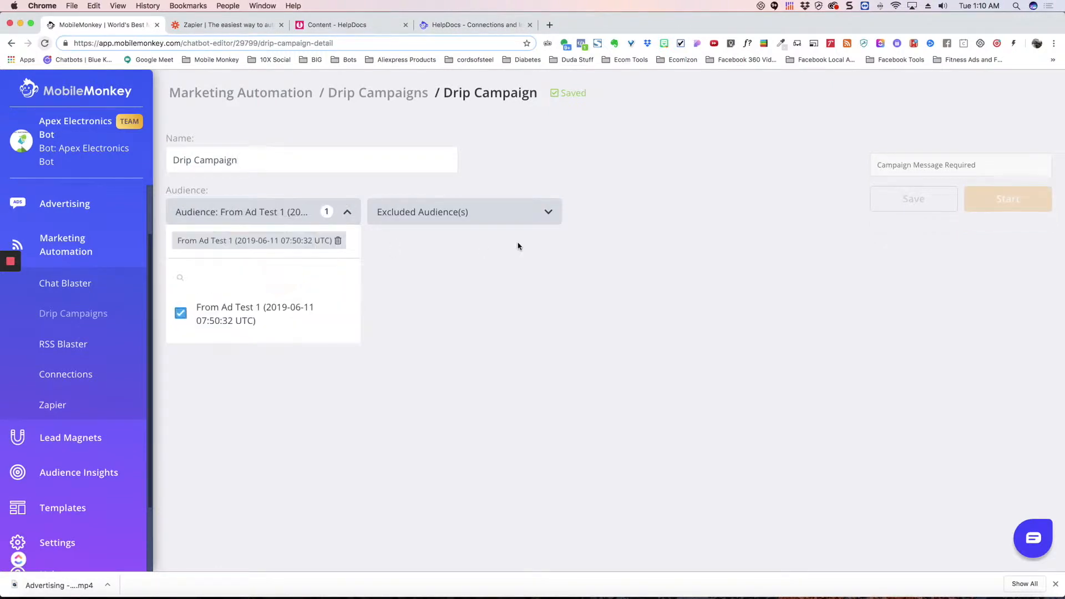
click(469, 270)
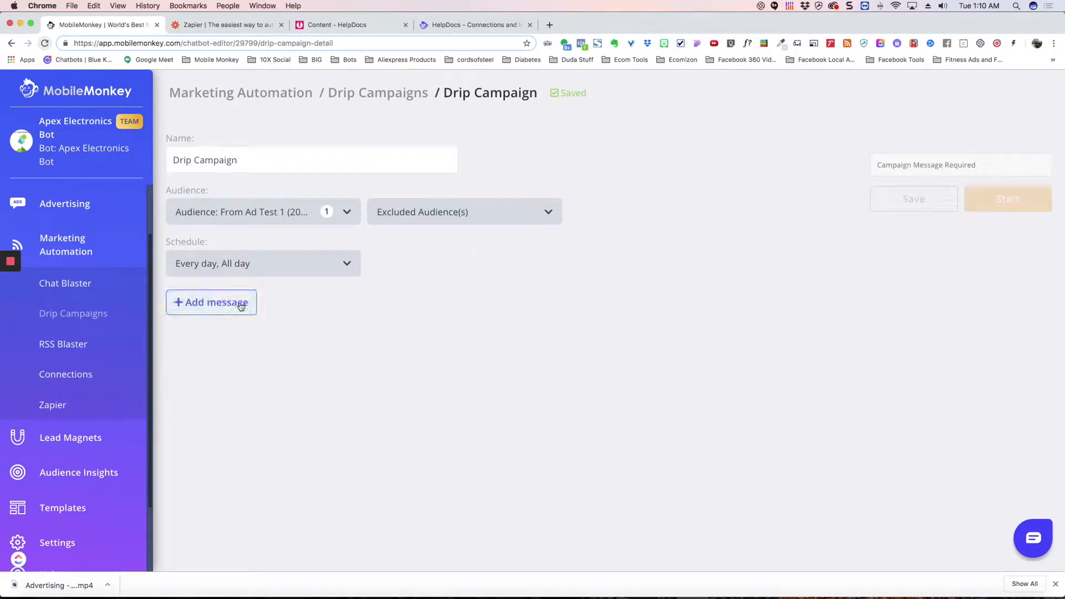
click(345, 265)
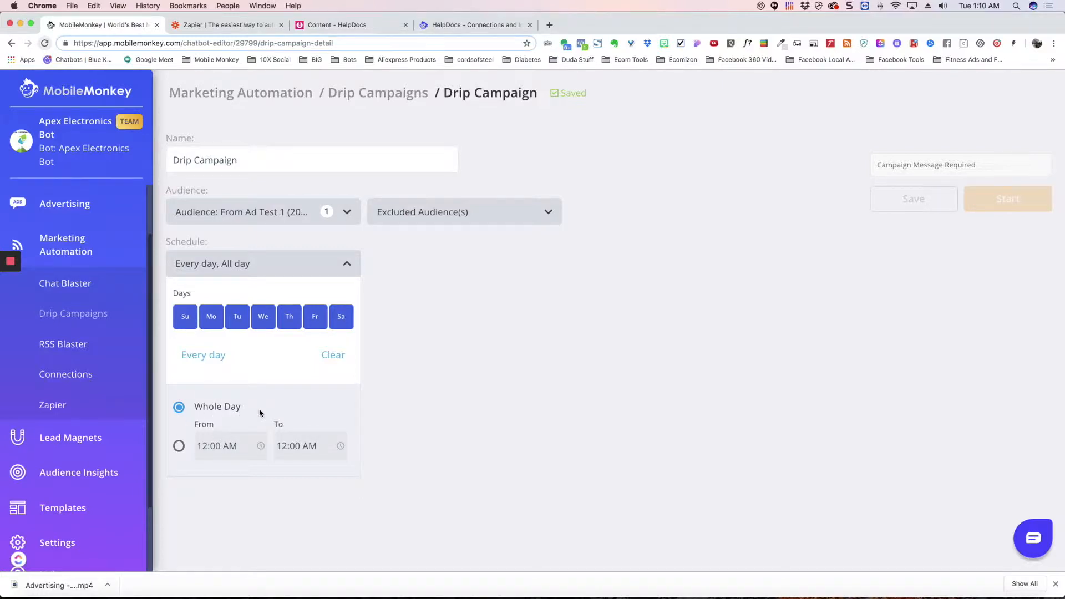
click(346, 265)
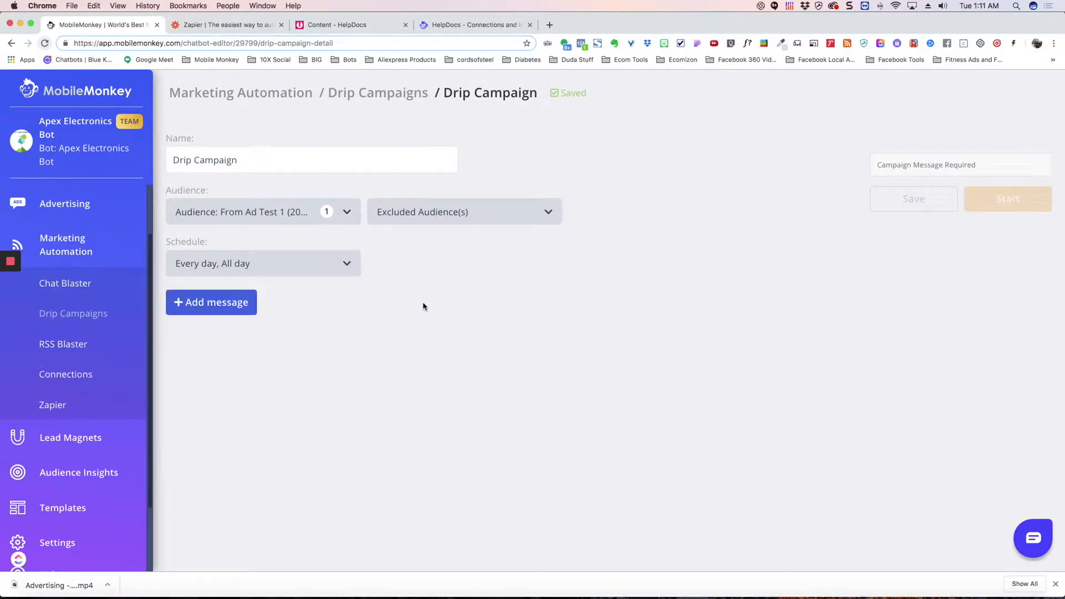
Add a first message to the campaign and look over the time units available for its delay
click(200, 304)
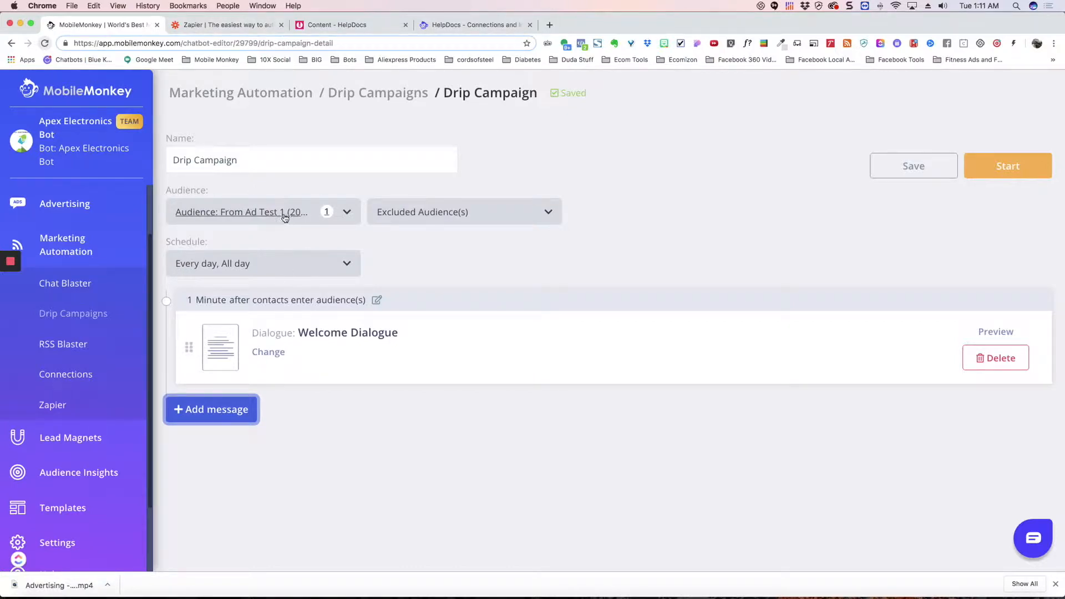
click(376, 300)
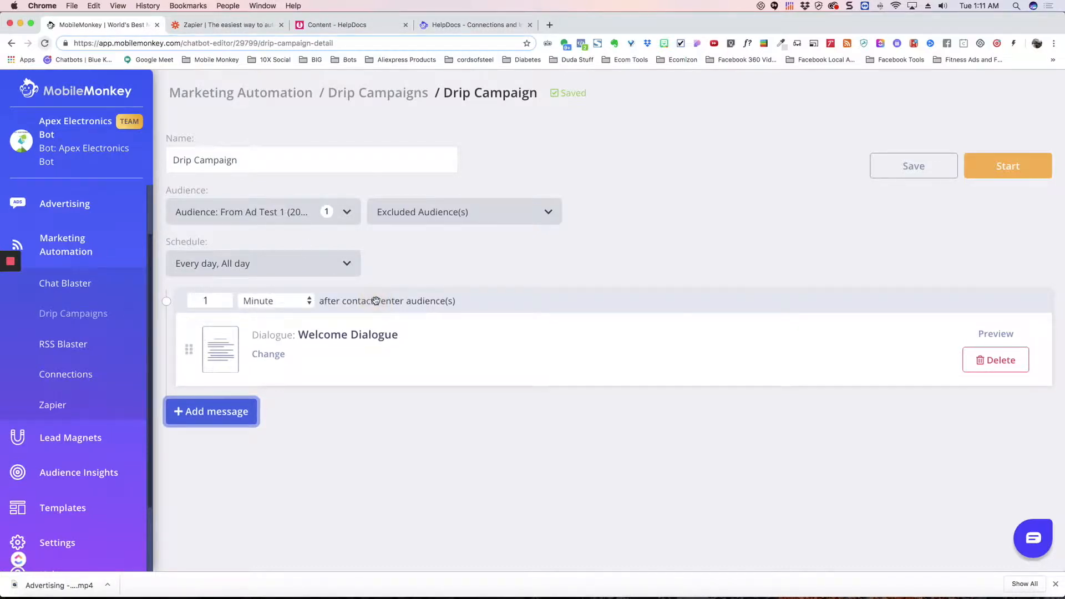
click(274, 303)
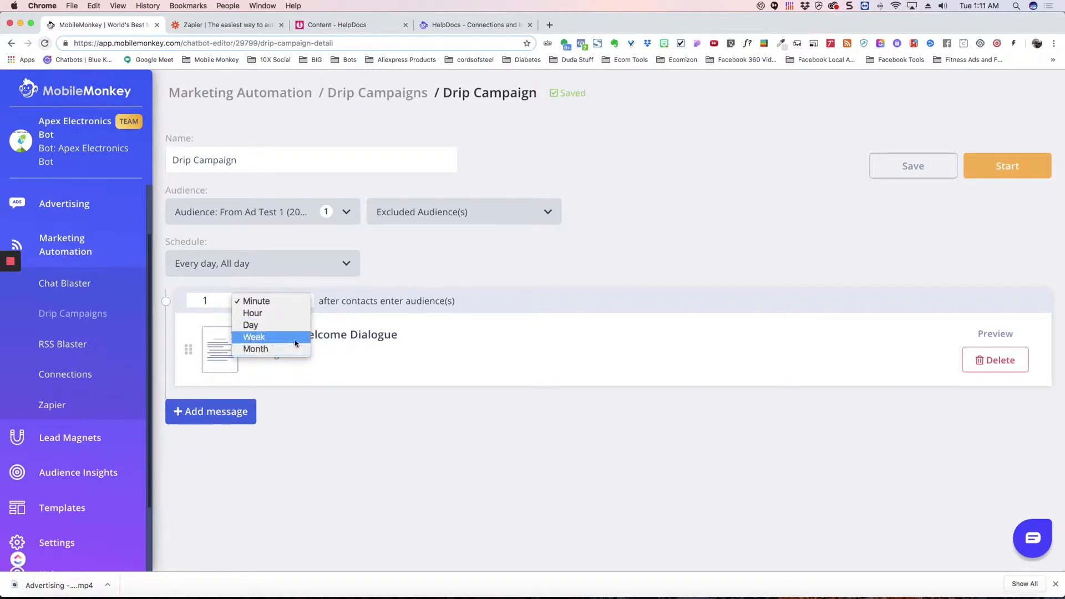
click(499, 304)
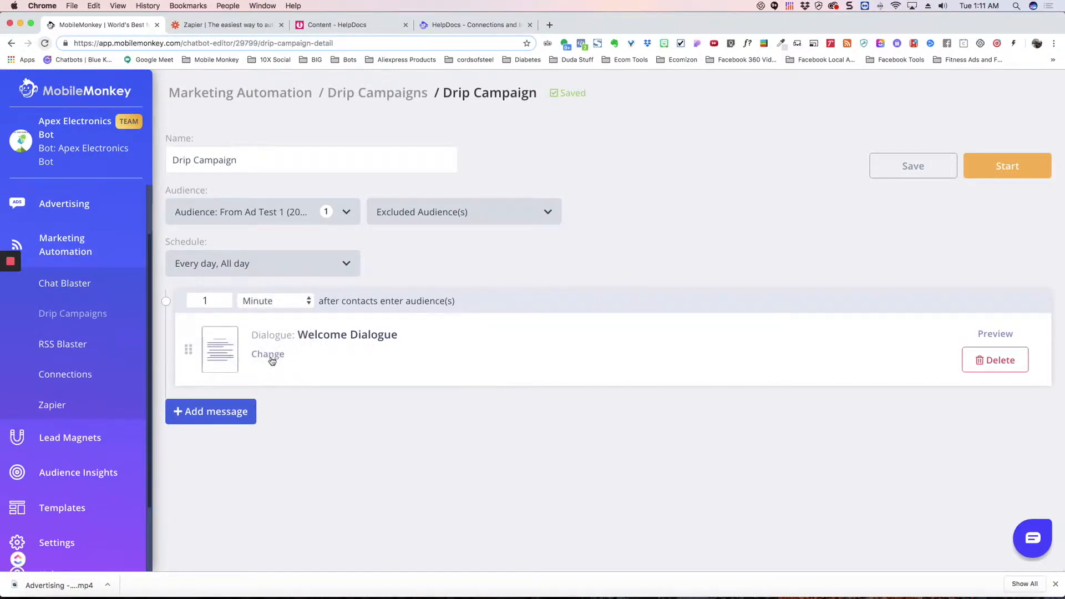
Change the first message's dialogue to New Name from the Default Folder
click(270, 358)
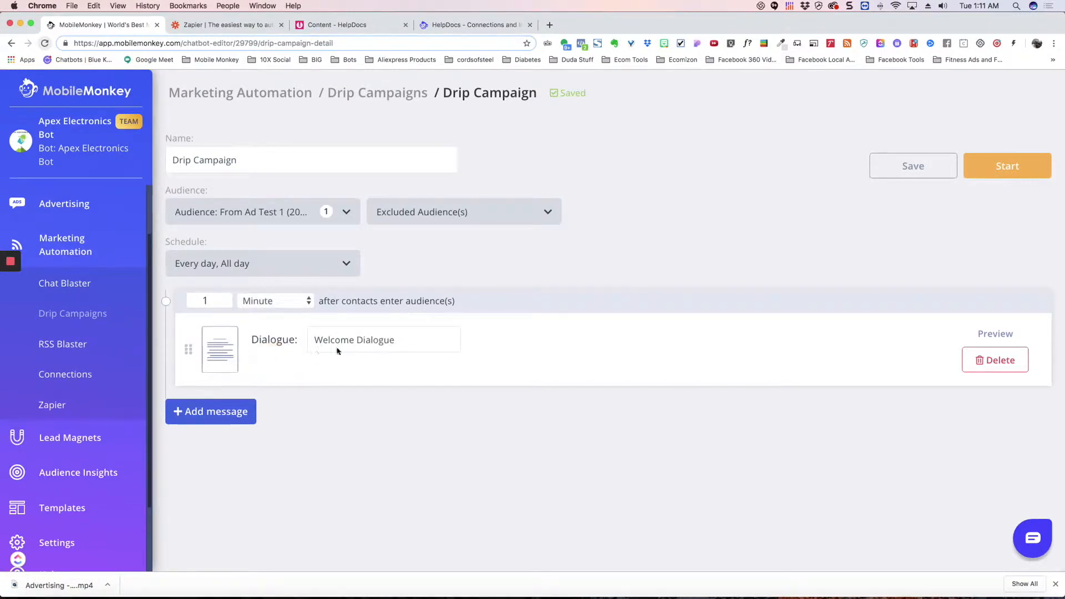
click(412, 340)
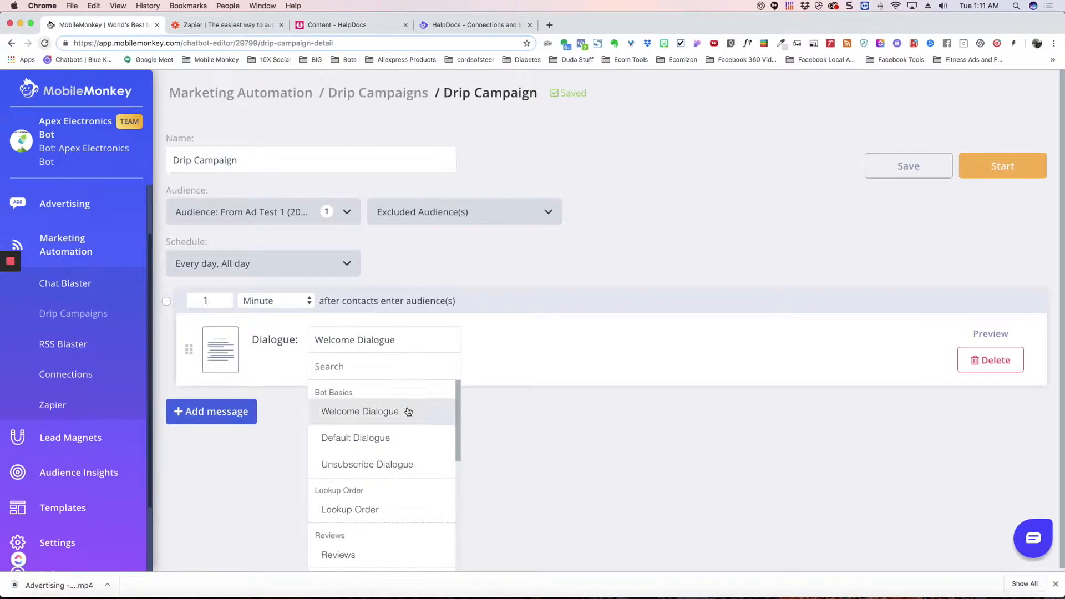
scroll(388, 471, down, 6)
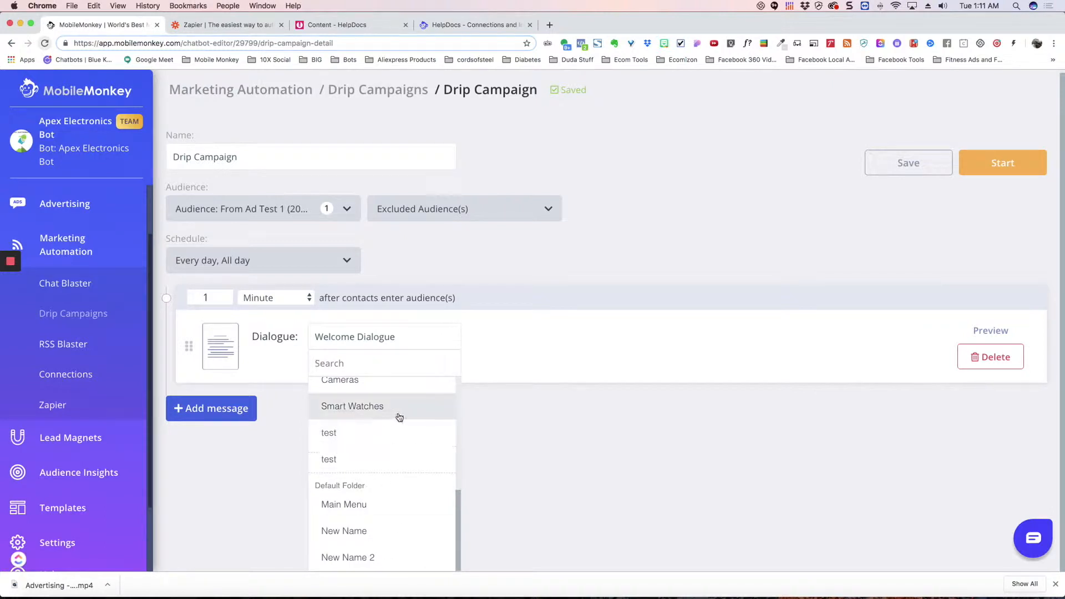
click(373, 530)
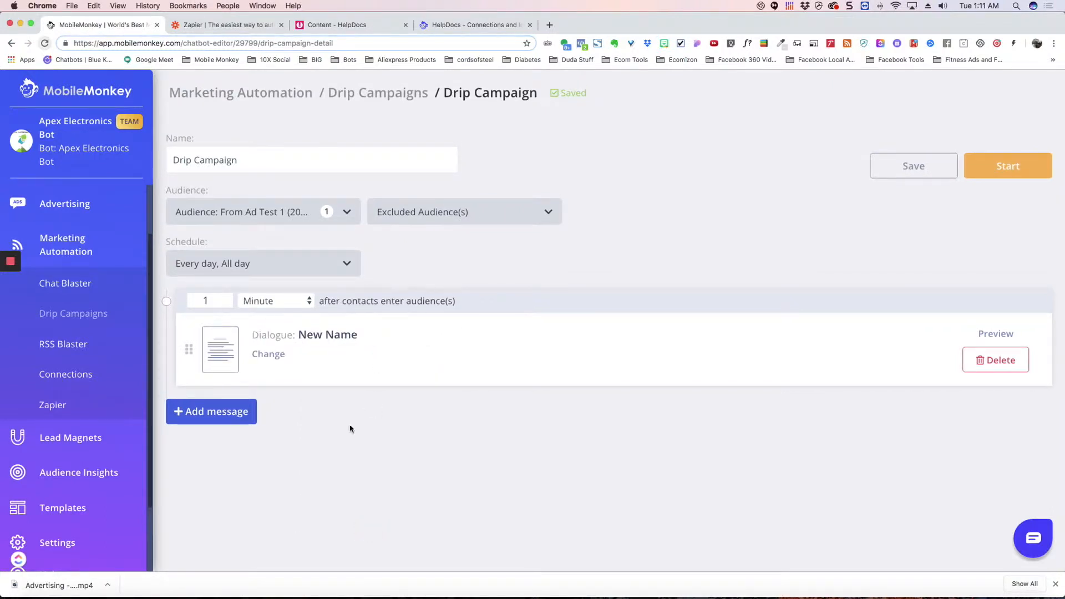
Add a second message and set its delay to 1 Day after the previous page is sent
click(228, 416)
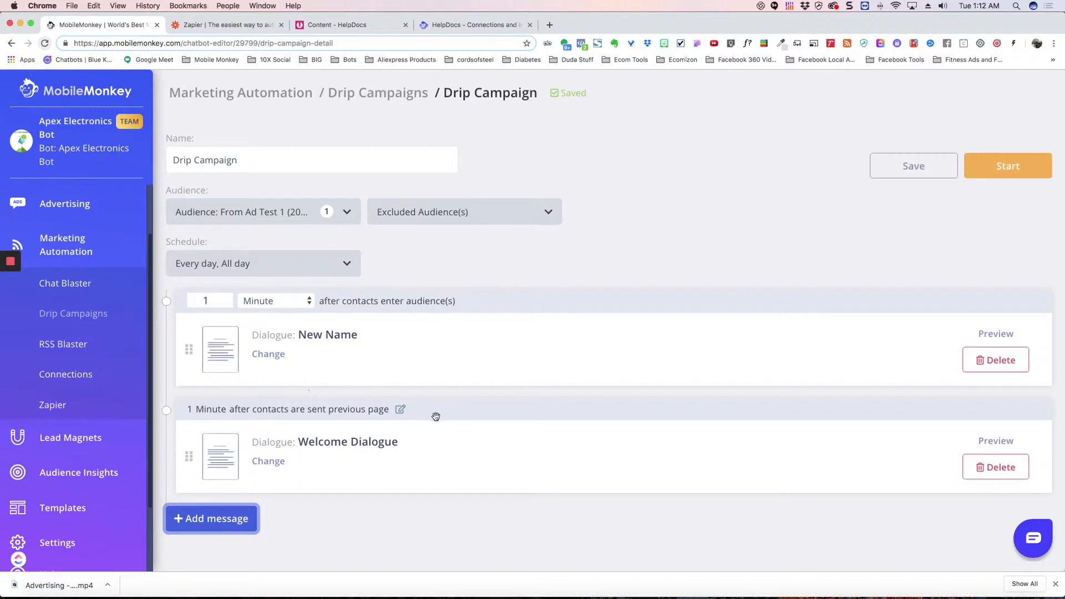
click(400, 413)
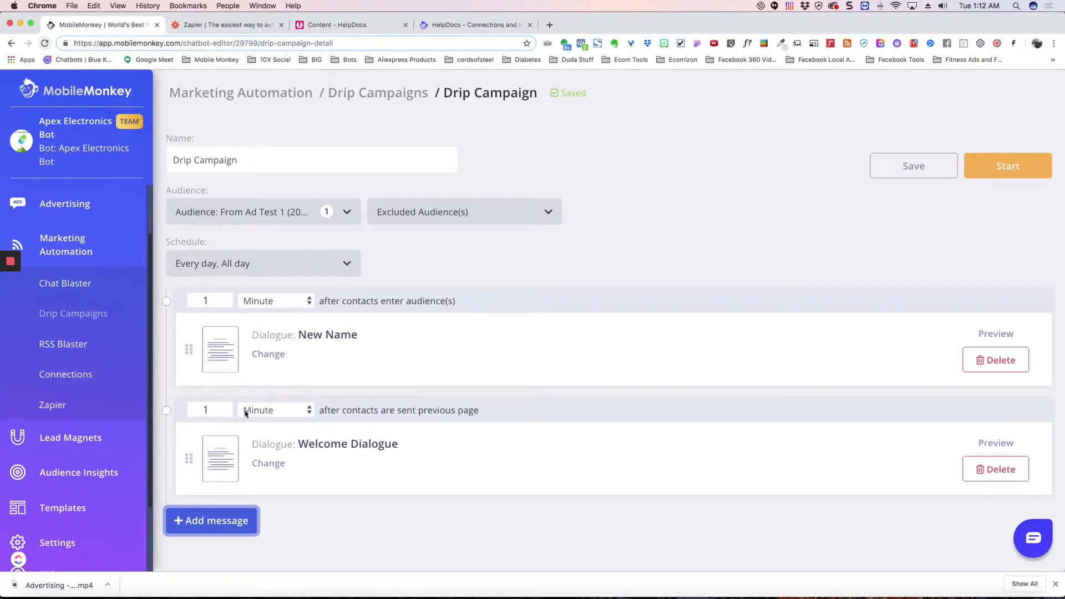
click(275, 411)
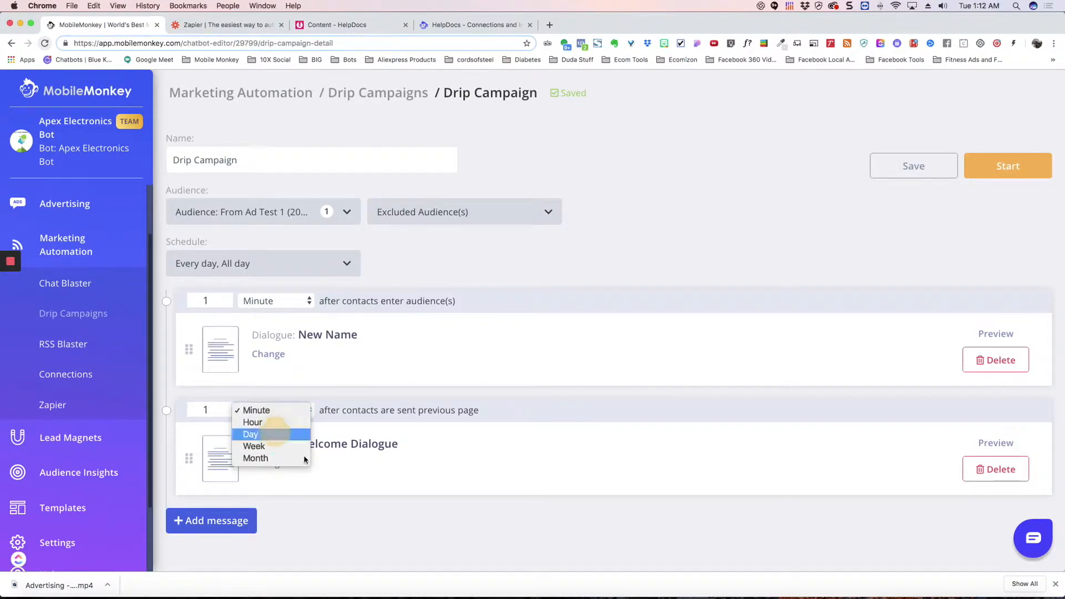
click(276, 433)
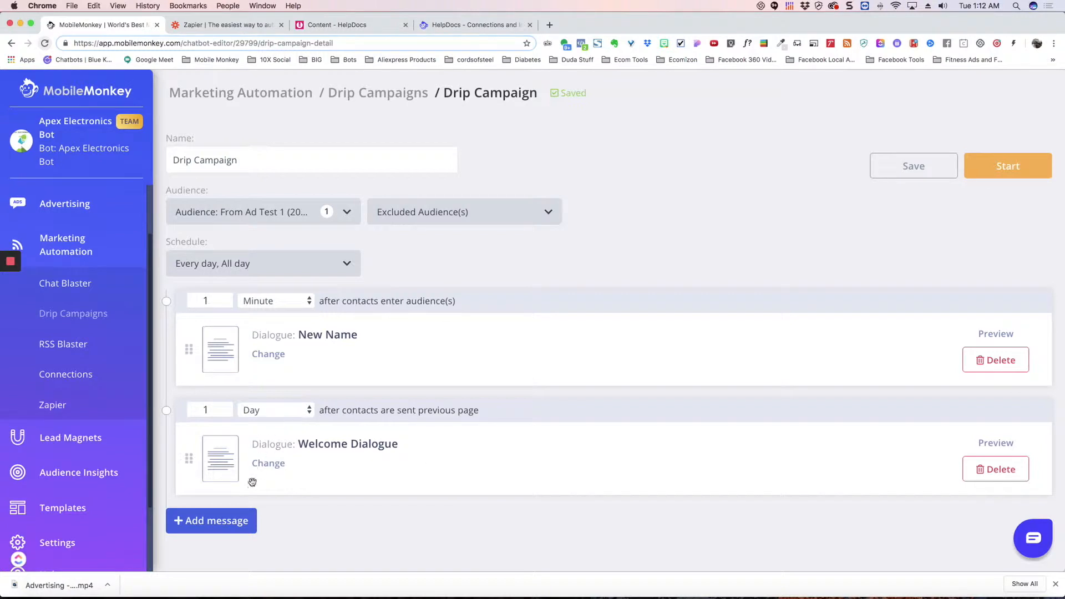
Add a third message to the sequence with a delay of 1 Day after the previous page
click(236, 522)
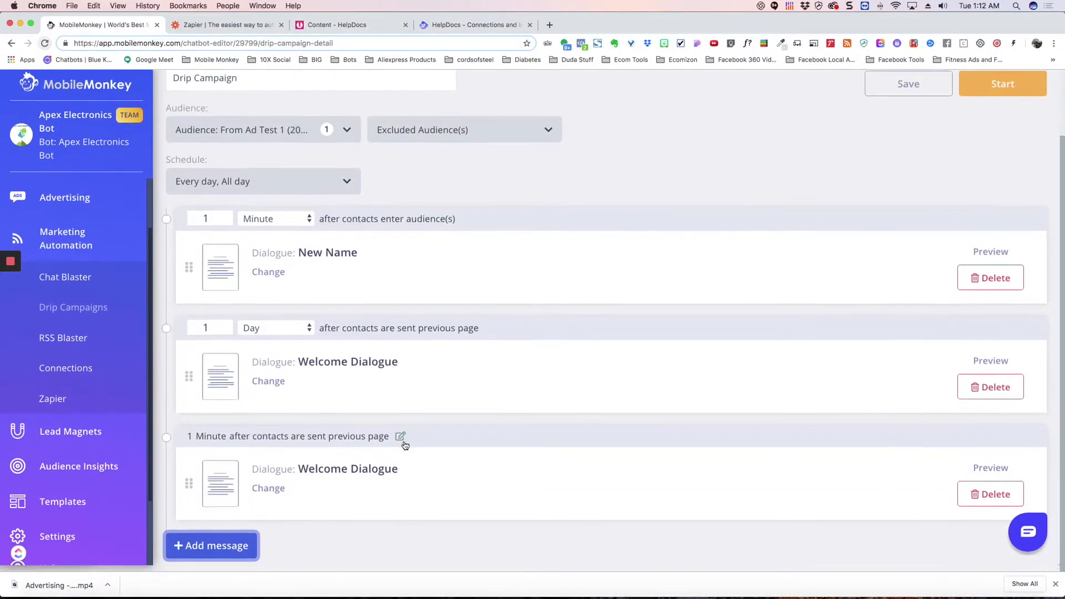
click(400, 437)
click(261, 443)
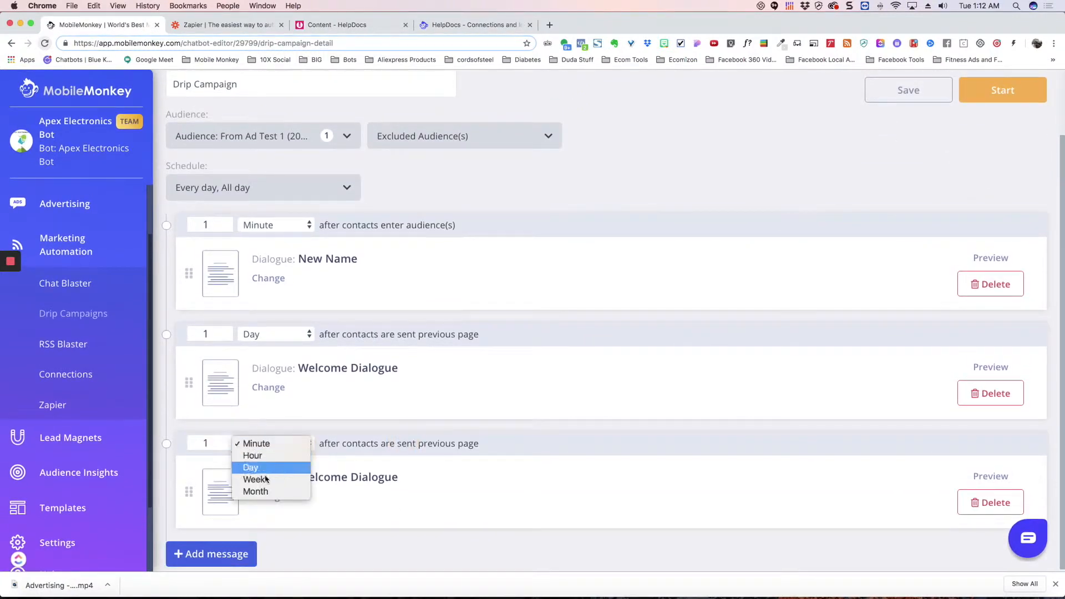
click(280, 468)
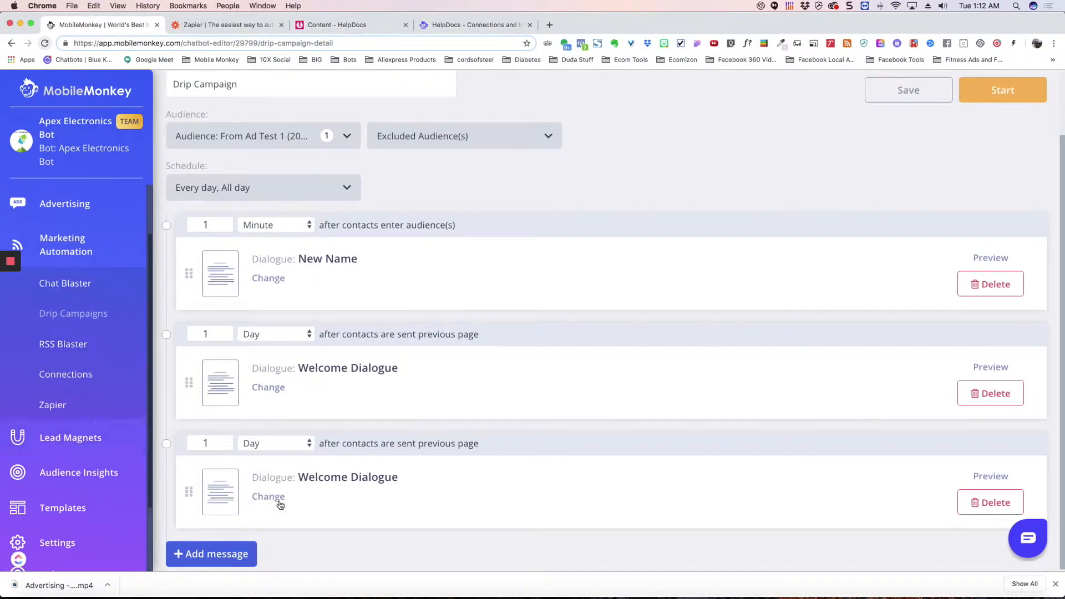
Check the message sequence, save the drip campaign and try to start it
scroll(423, 486, down, 1)
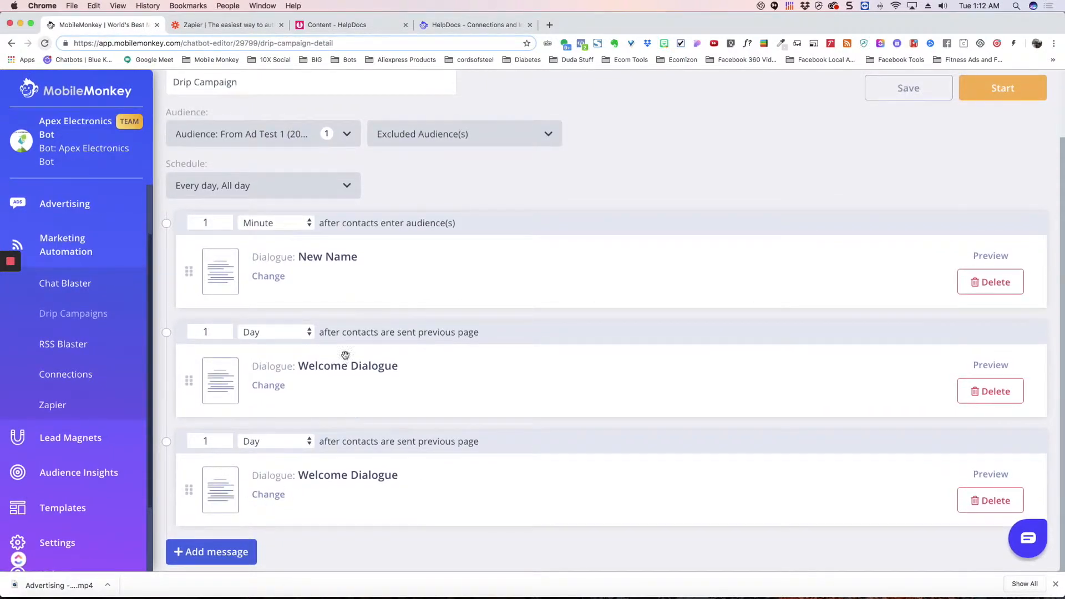
scroll(403, 438, up, 1)
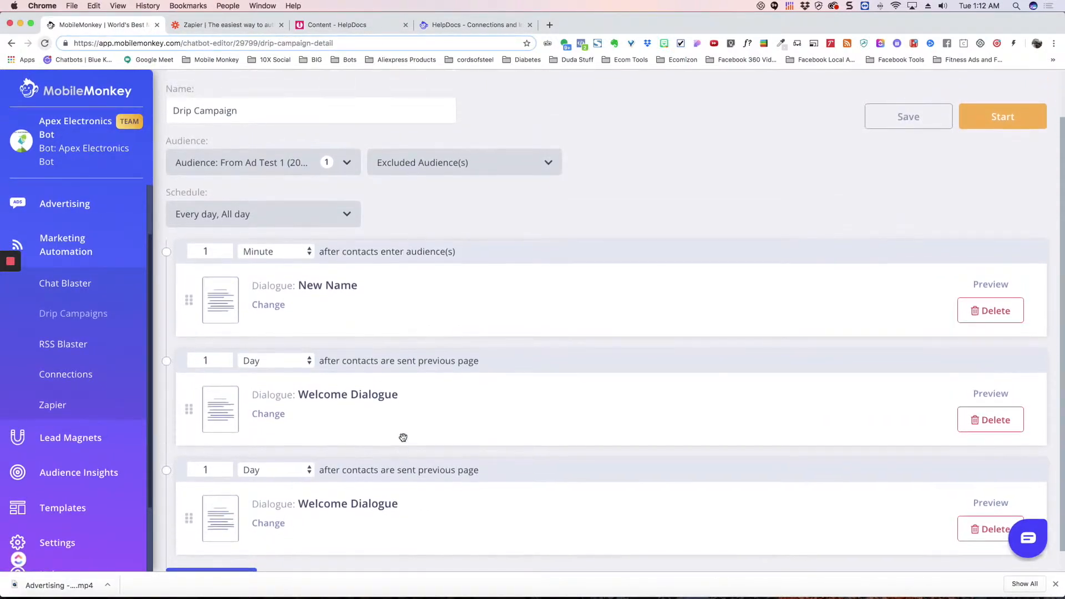
scroll(394, 412, down, 1)
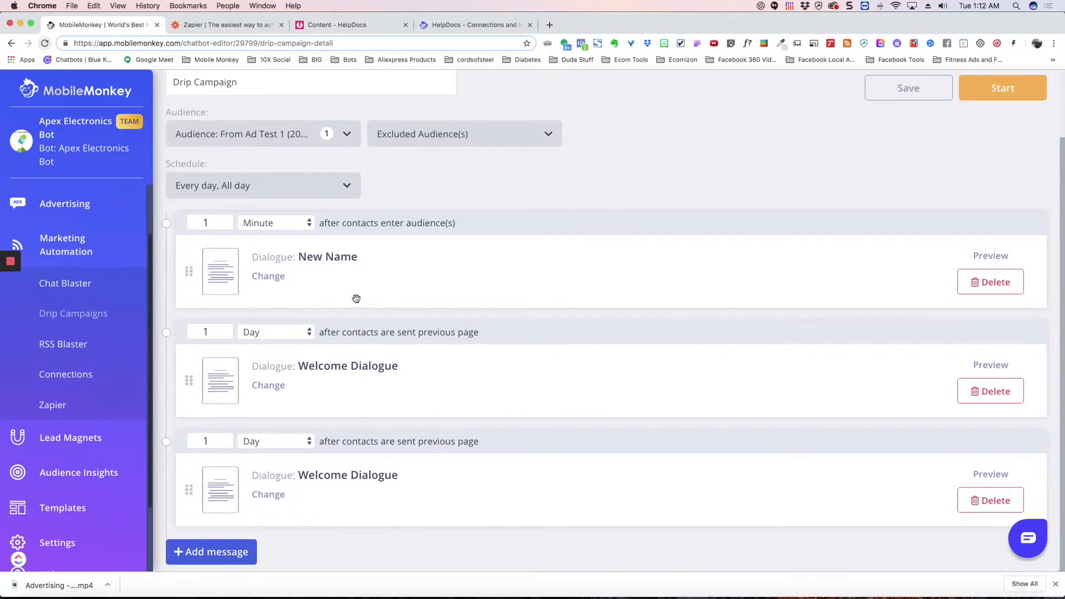
scroll(652, 302, up, 4)
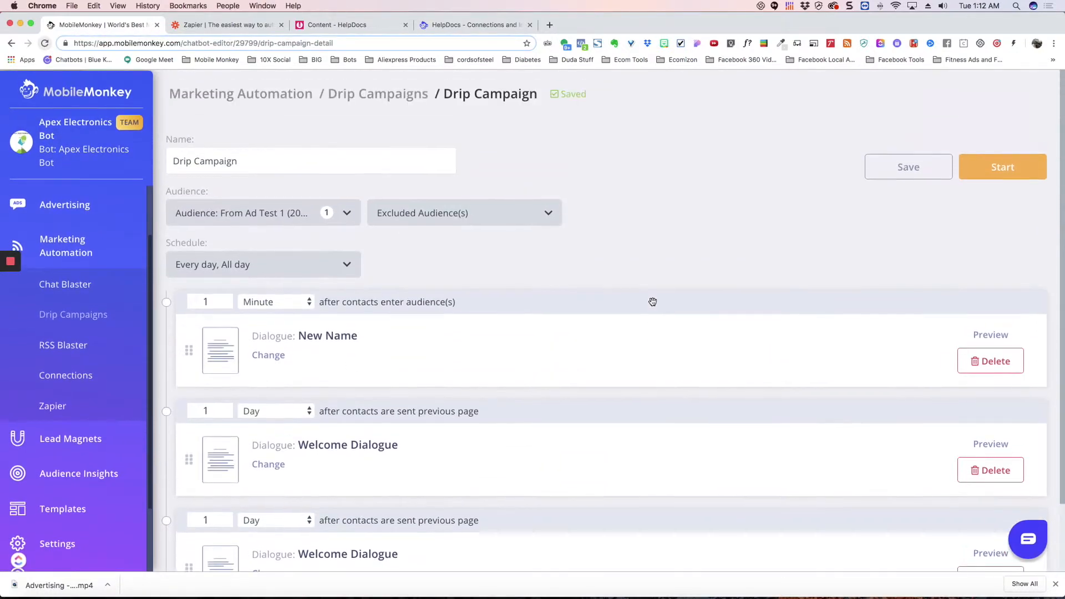
click(899, 169)
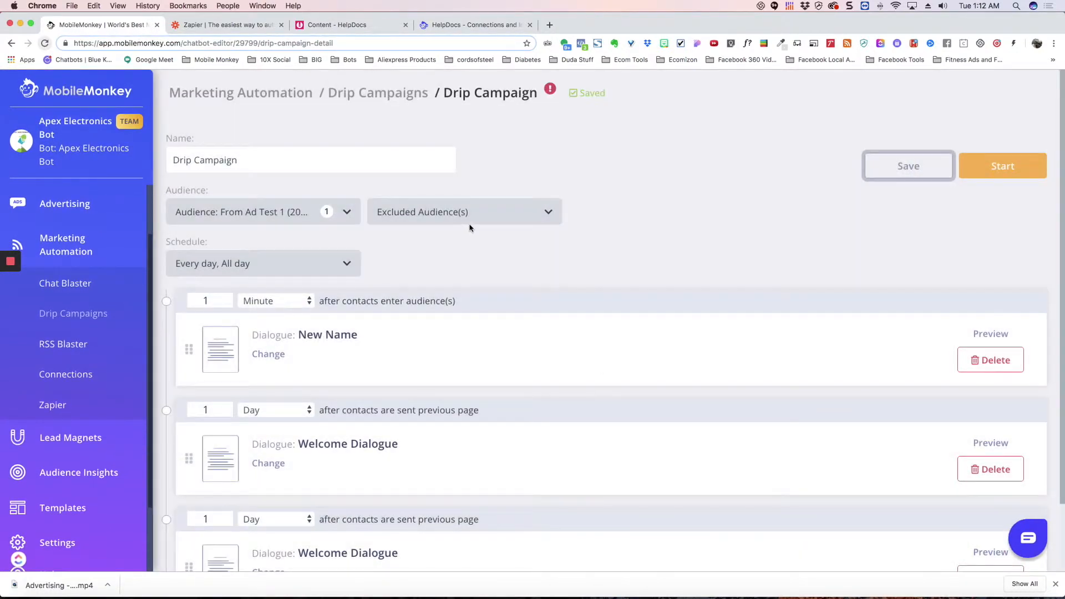
click(1001, 168)
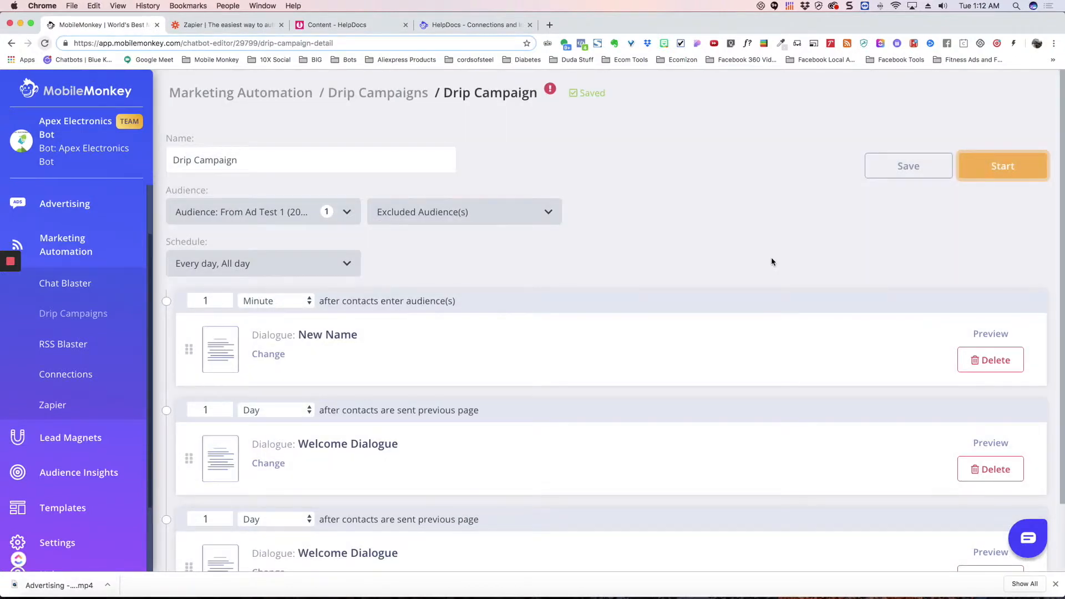
Recheck the campaign's messages and settings and try to start the campaign again
scroll(637, 228, down, 3)
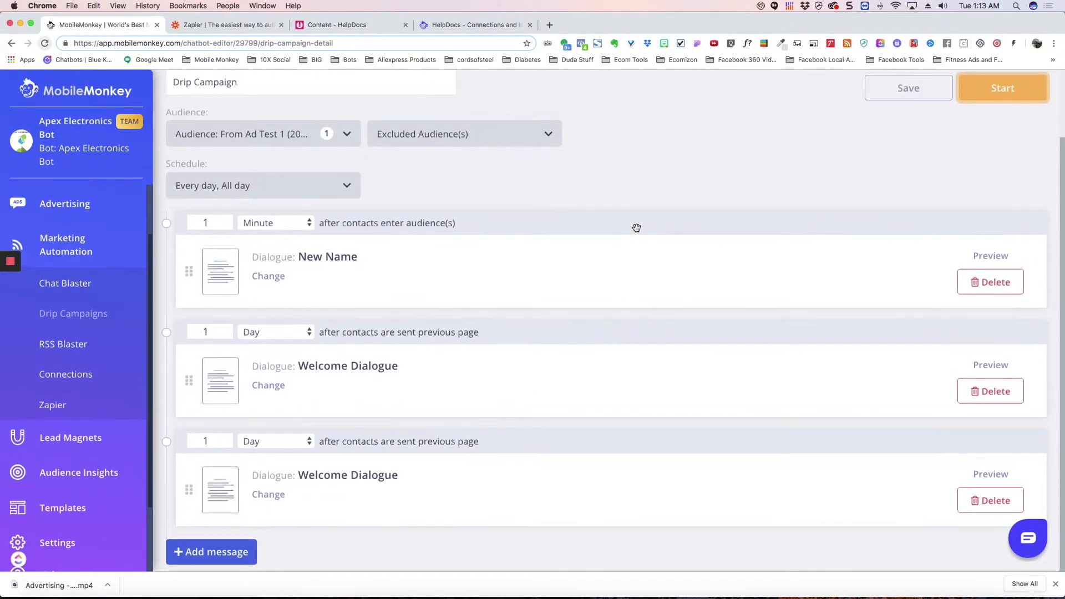
scroll(636, 228, up, 3)
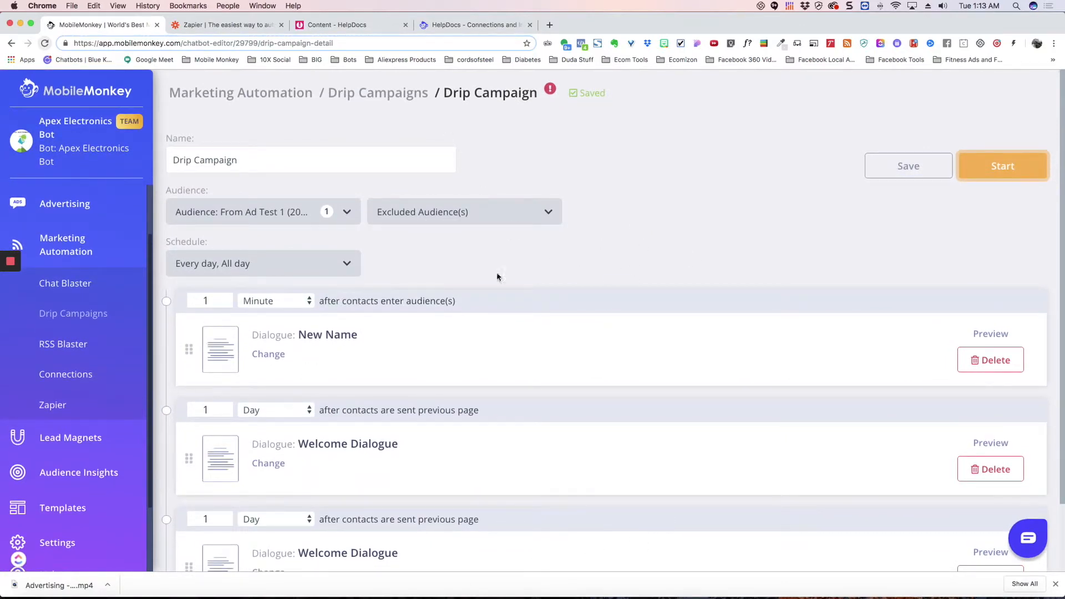
scroll(690, 228, down, 3)
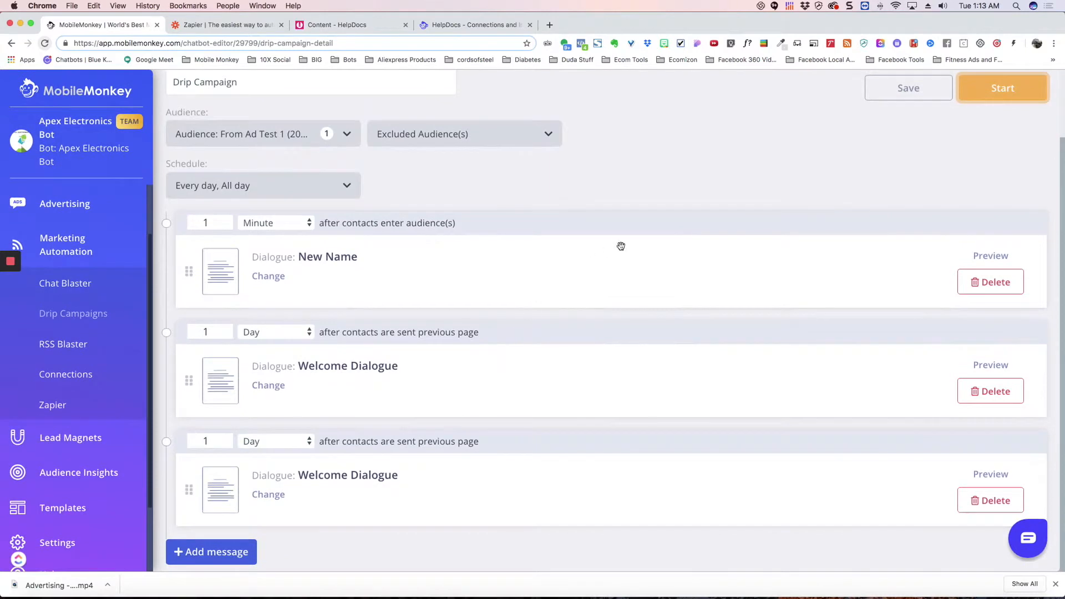
scroll(621, 245, up, 3)
mouse_move(551, 87)
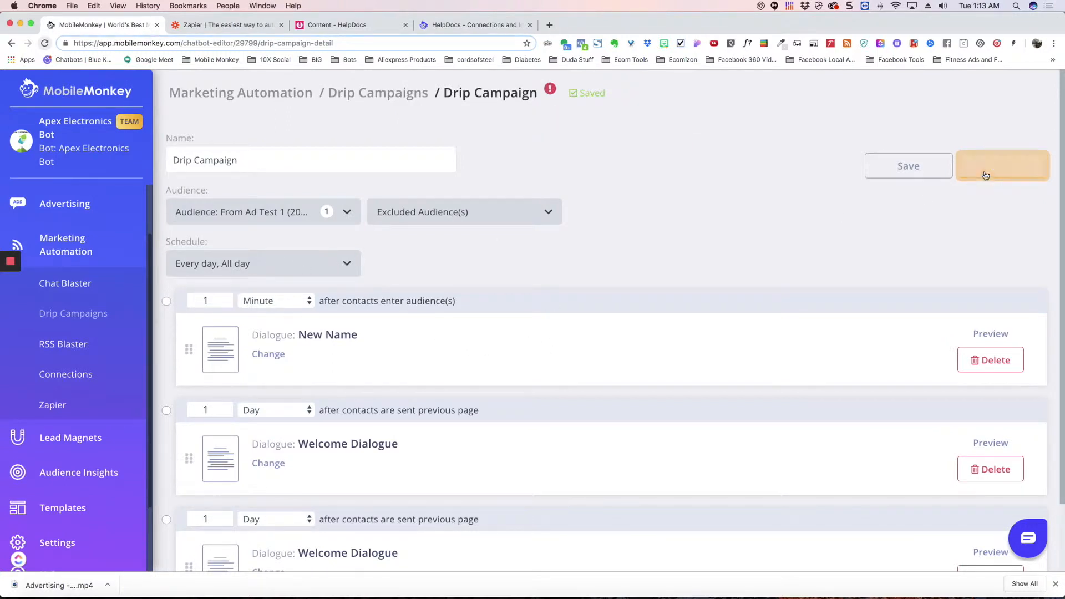
click(991, 168)
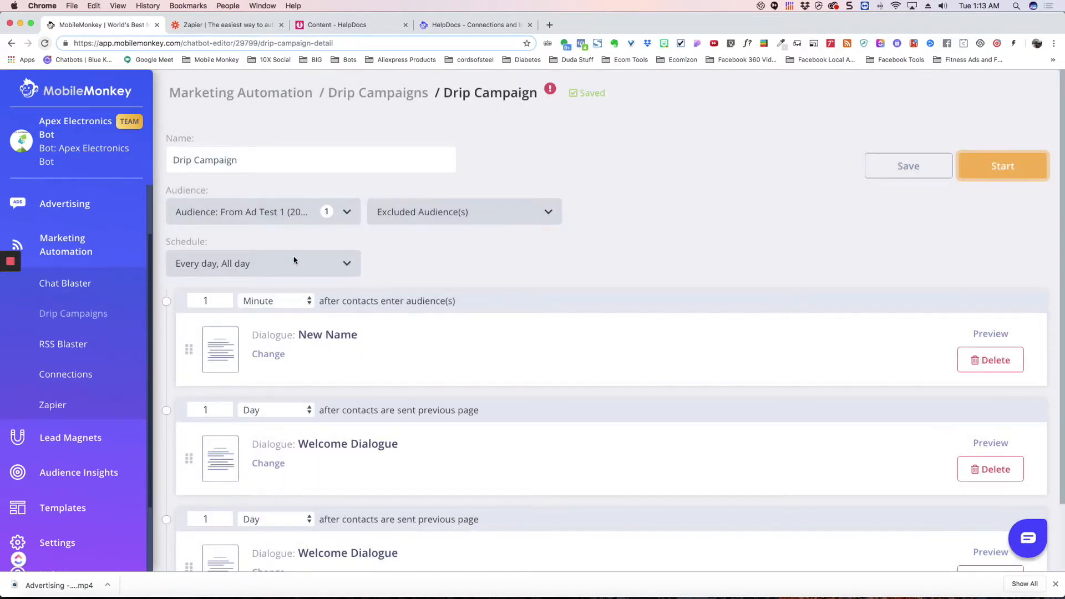
Reapply the Every day schedule, retry saving and starting the drip campaign, and check the validation error
click(292, 266)
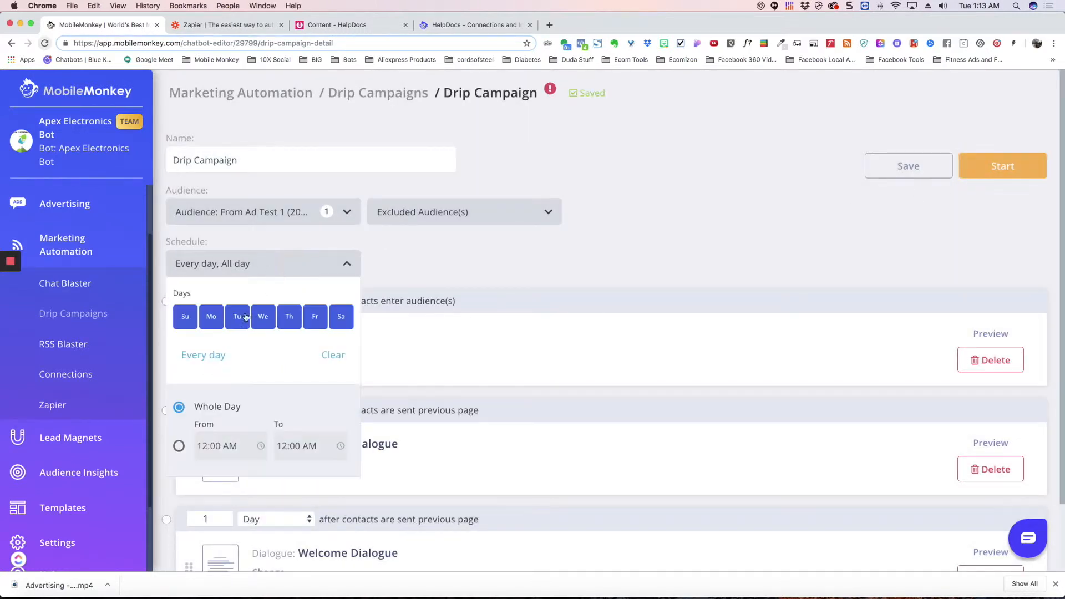
click(221, 358)
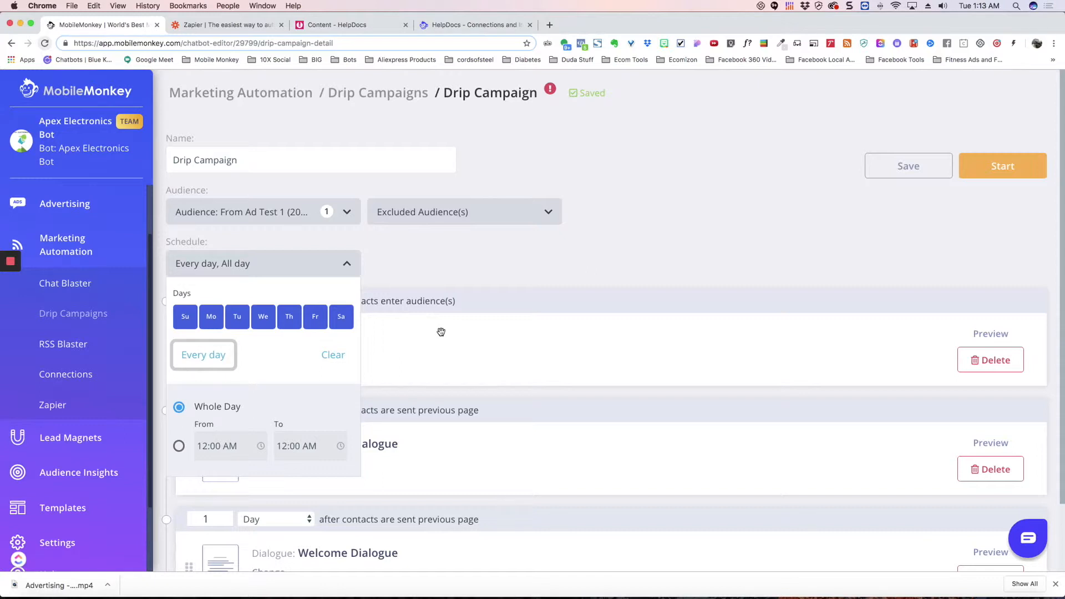
click(537, 270)
click(882, 168)
click(996, 161)
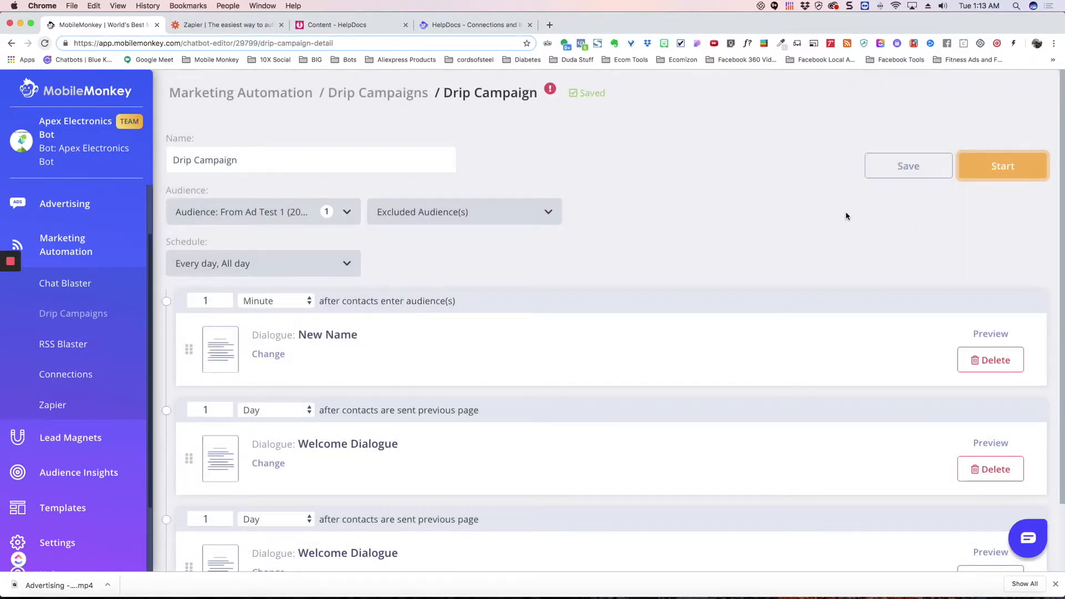
mouse_move(552, 92)
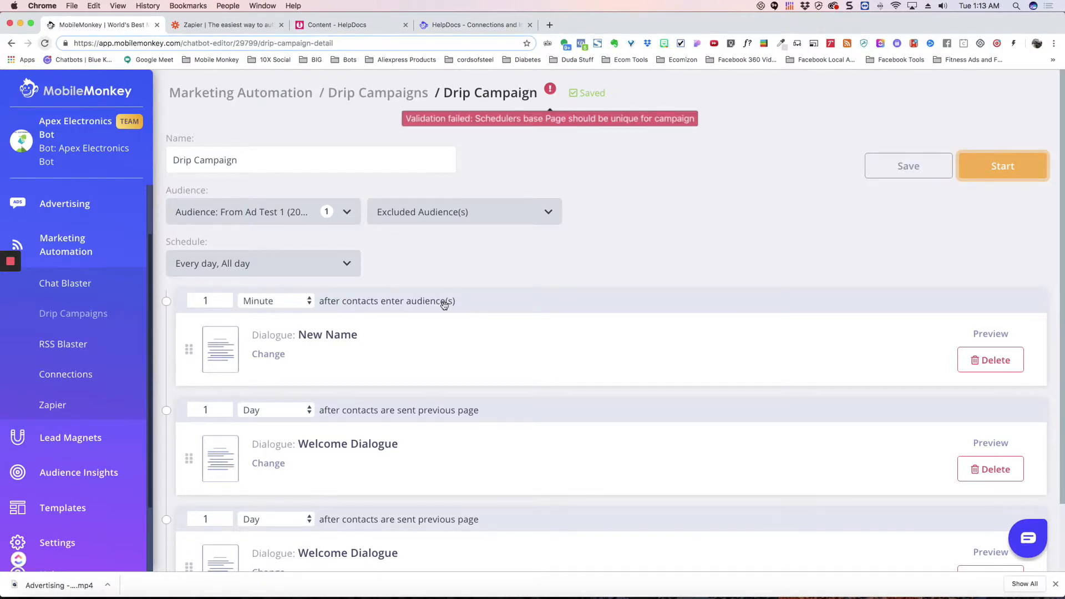
Change the second message's dialogue to test
scroll(405, 298, down, 3)
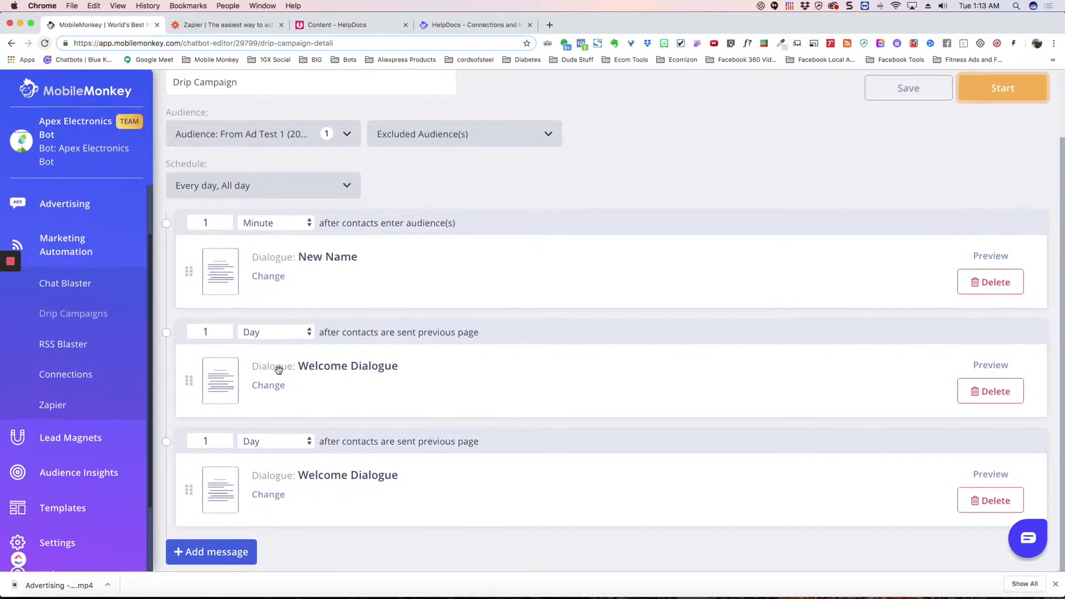
click(270, 391)
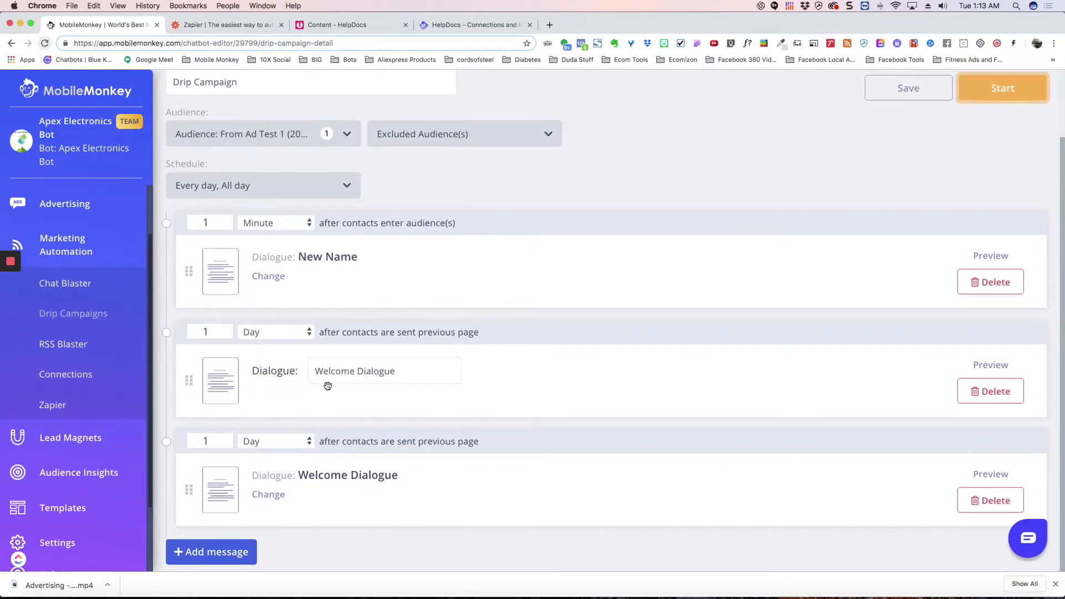
click(392, 373)
scroll(399, 487, down, 5)
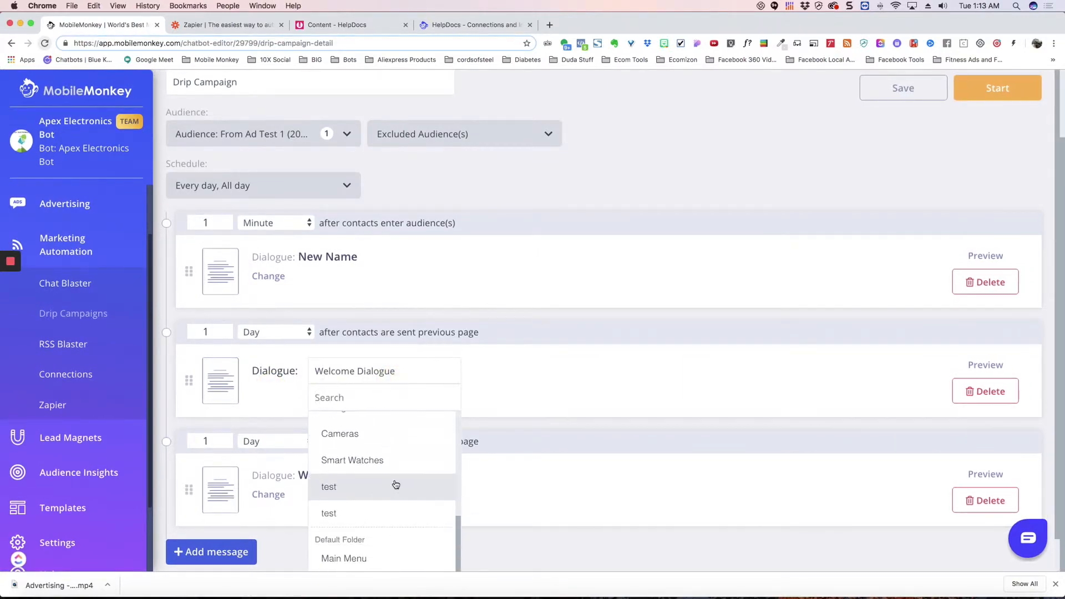
click(375, 477)
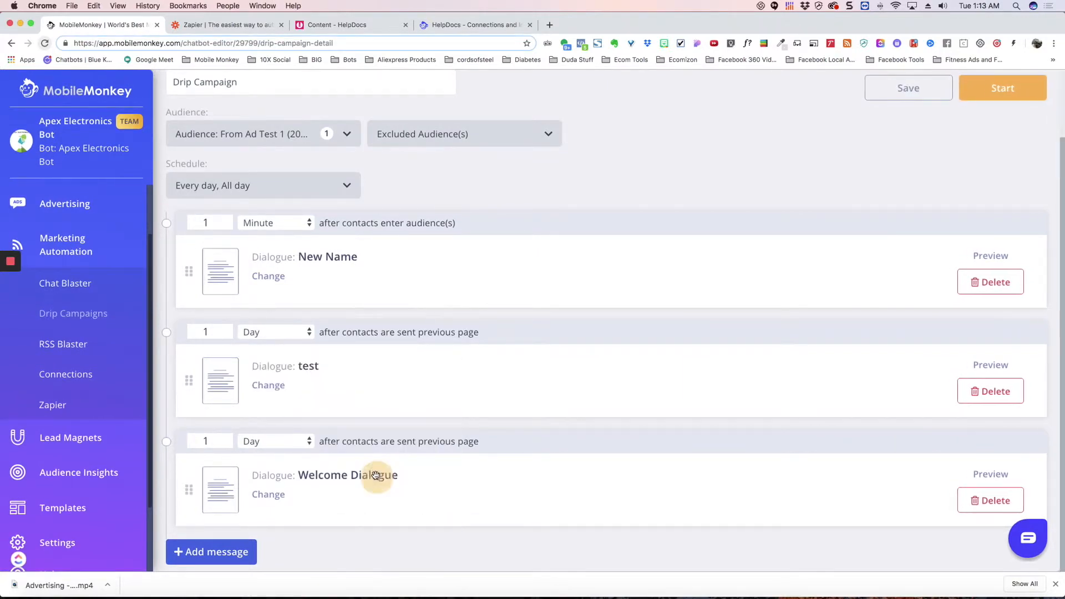
Change the third message's dialogue to Lookup Order
click(270, 495)
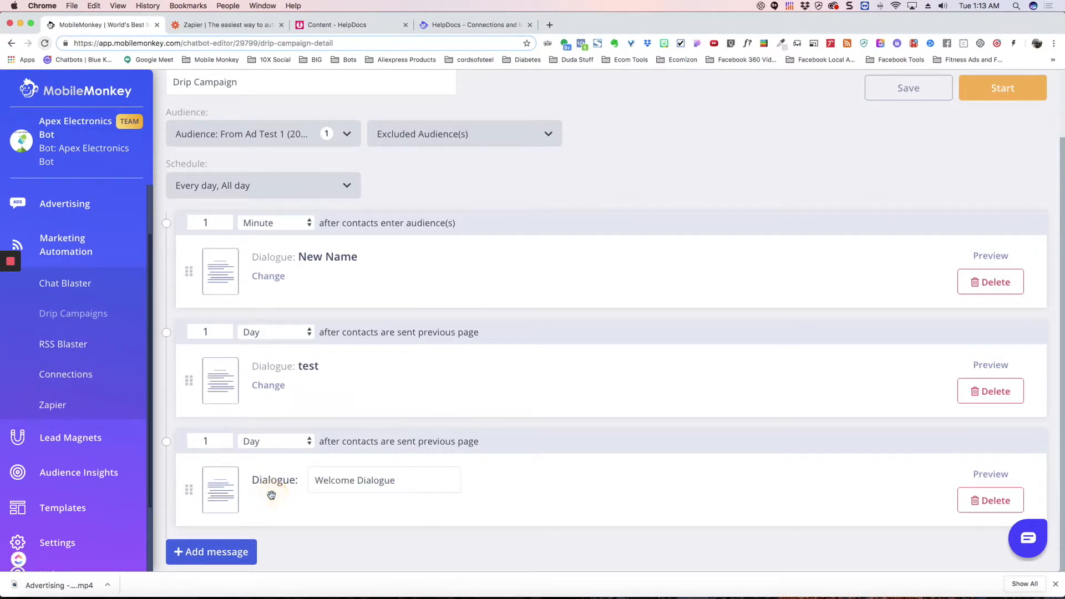
click(388, 481)
scroll(390, 480, down, 3)
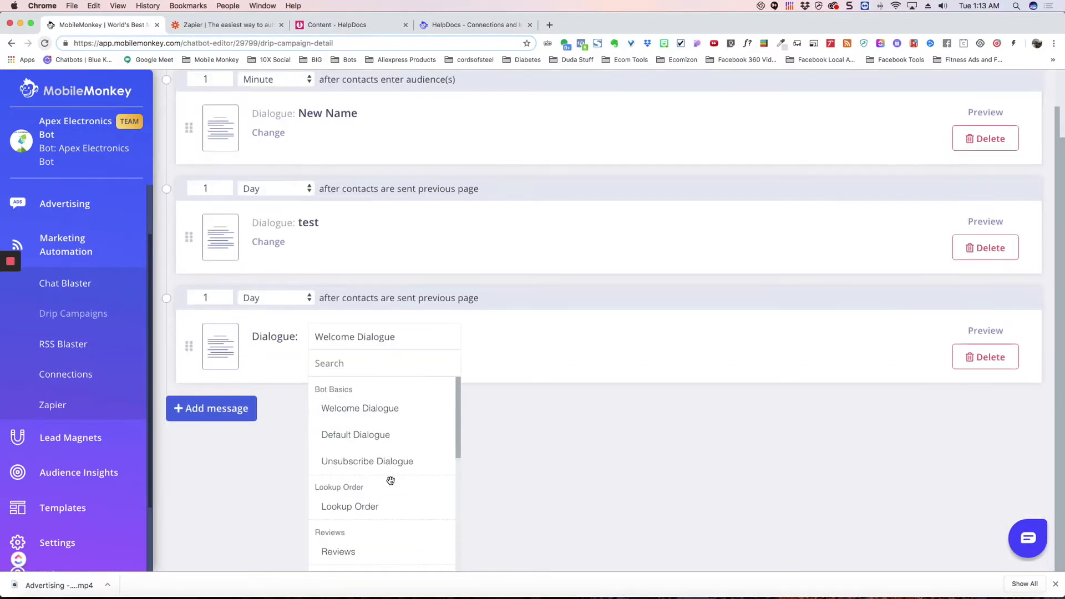
click(377, 511)
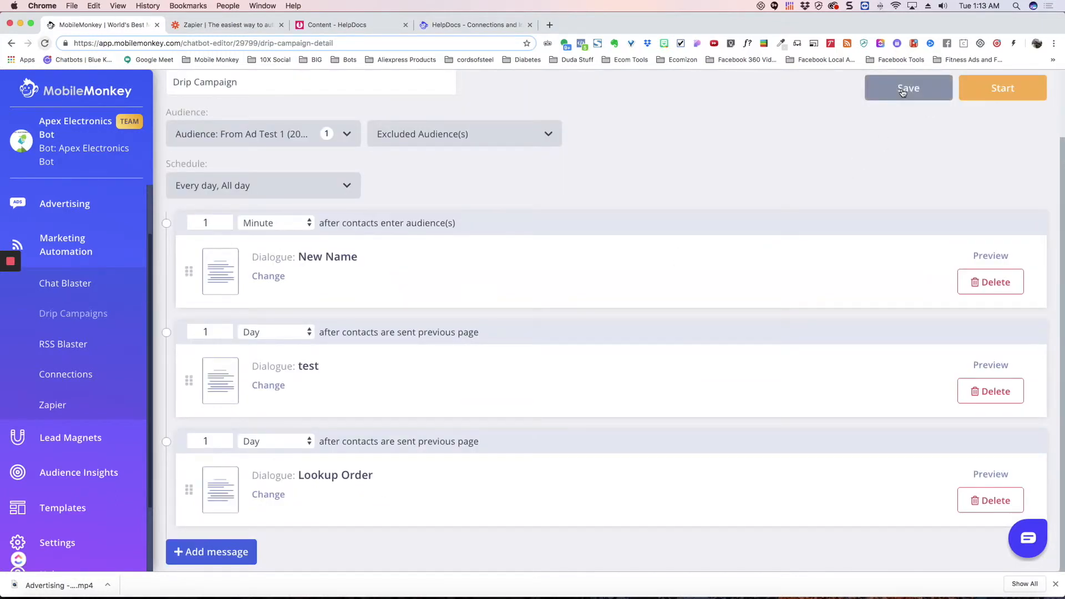
Review the three-message sequence and save the drip campaign
click(902, 92)
scroll(549, 212, up, 2)
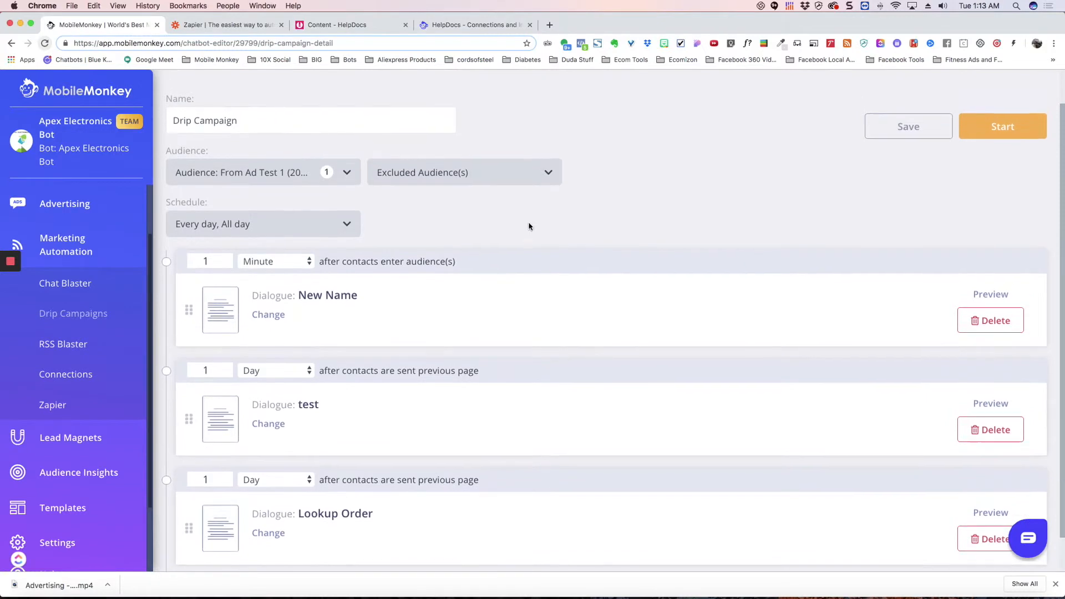
scroll(361, 305, down, 2)
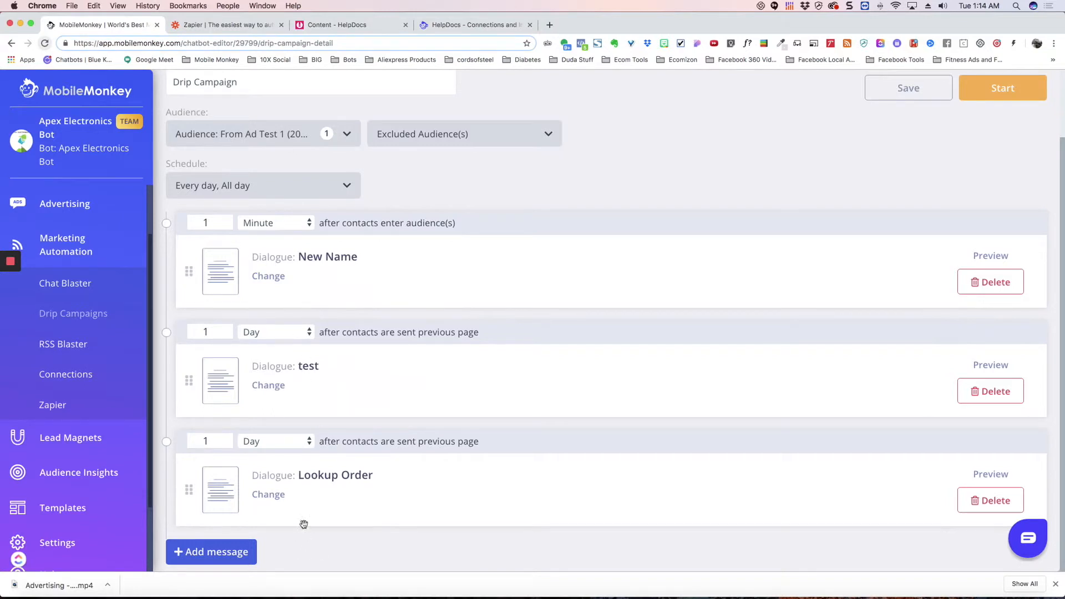
scroll(679, 233, up, 3)
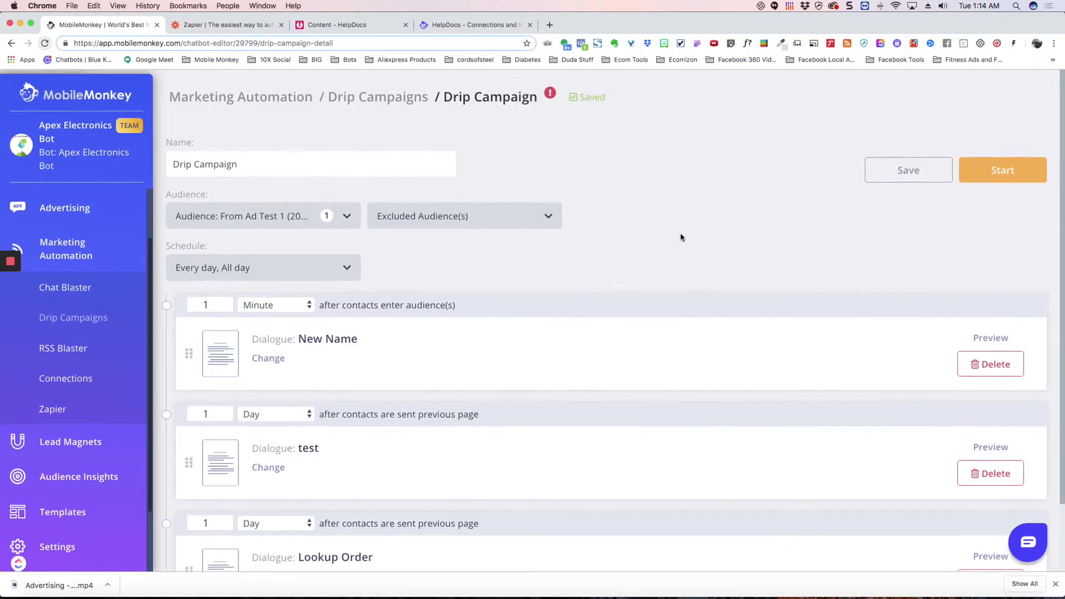
click(913, 167)
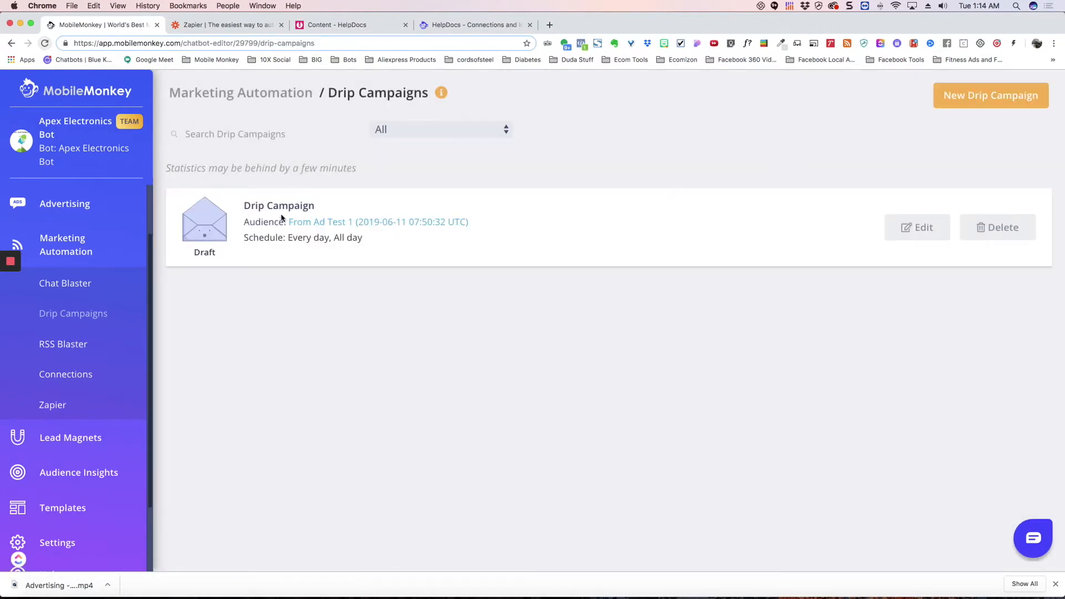
Reopen the draft drip campaign for editing and start it
click(916, 227)
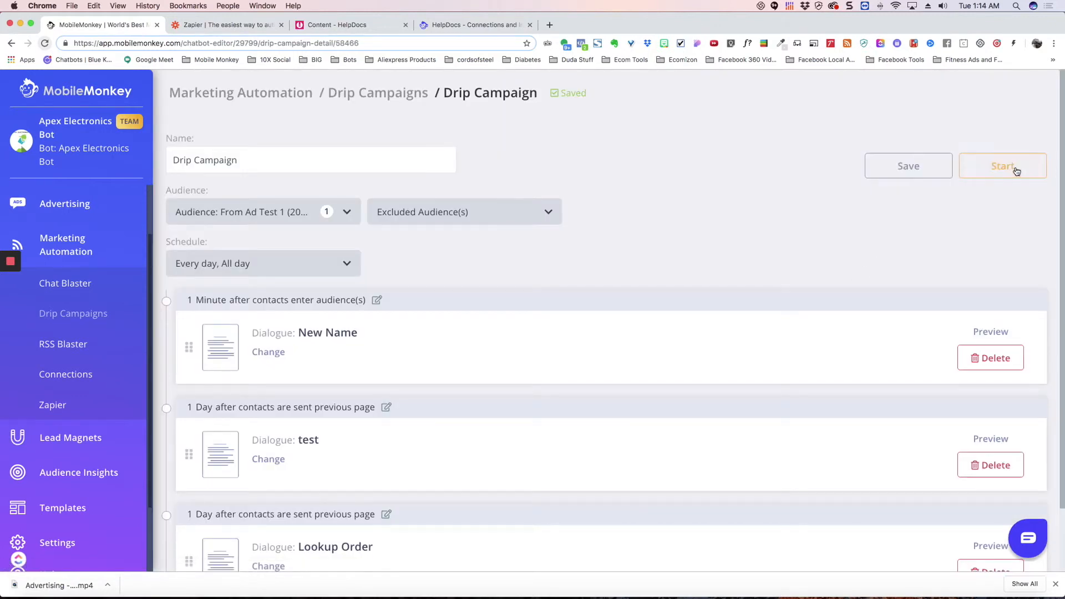
click(1015, 171)
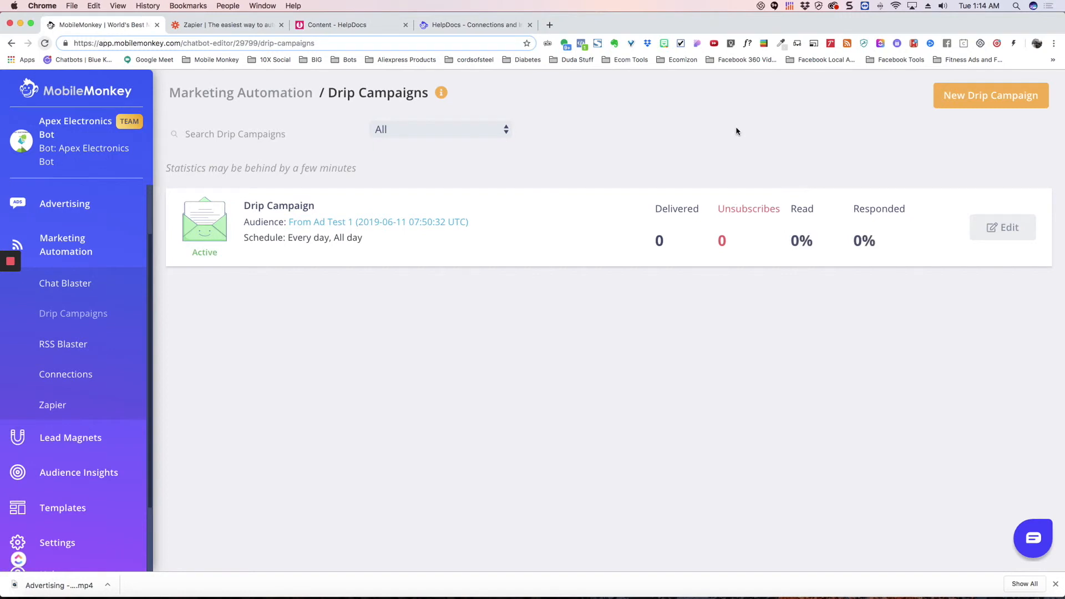
Open the active drip campaign for editing and pause it
click(997, 97)
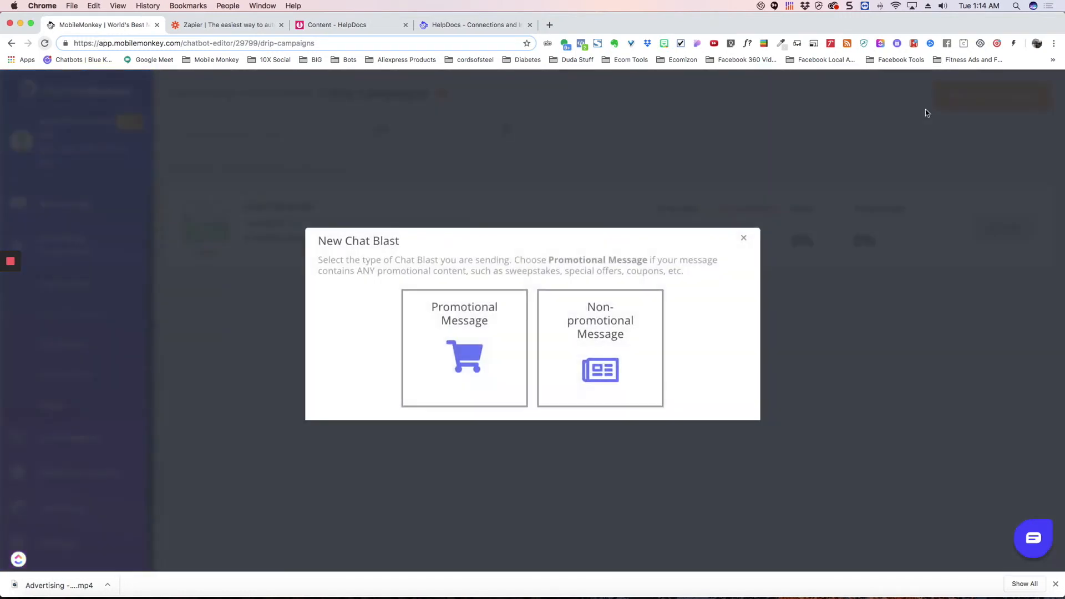
click(742, 240)
click(1010, 228)
click(810, 167)
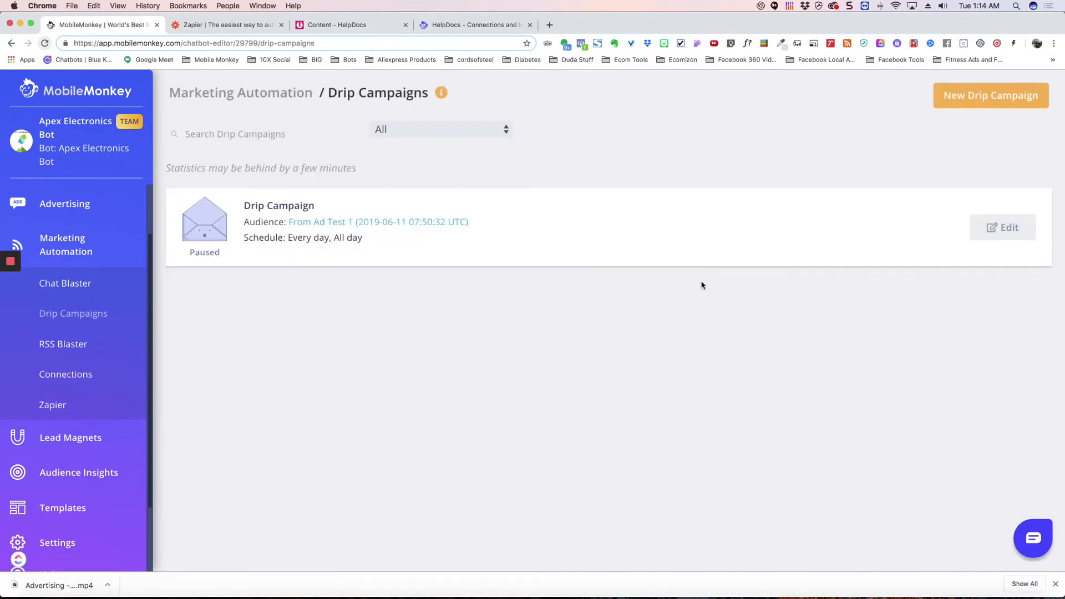
Reopen the paused drip campaign and review the delivery statistics of each message
click(988, 228)
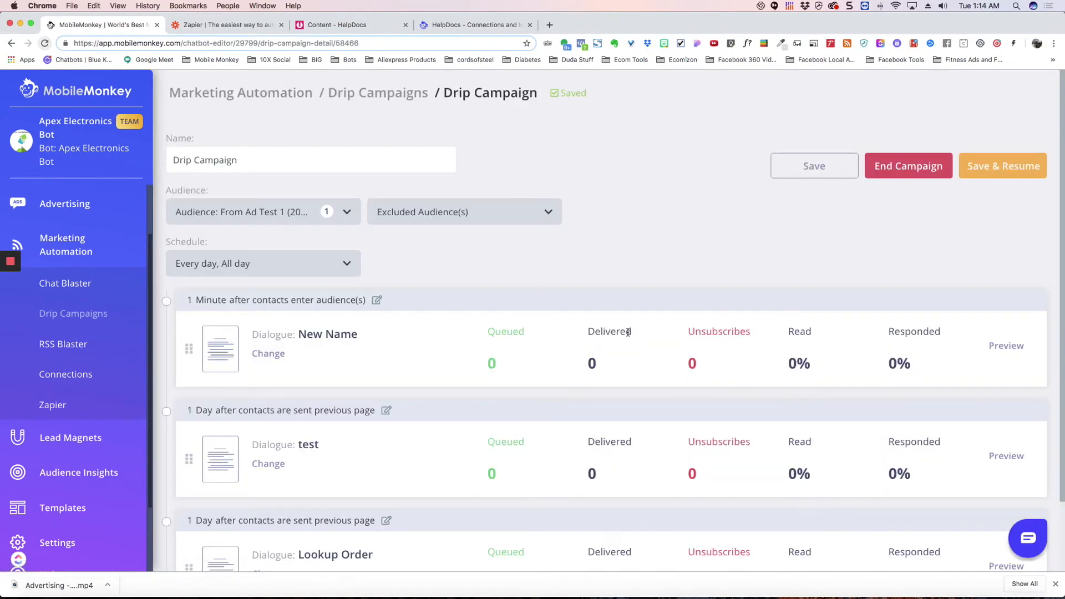
scroll(457, 292, down, 3)
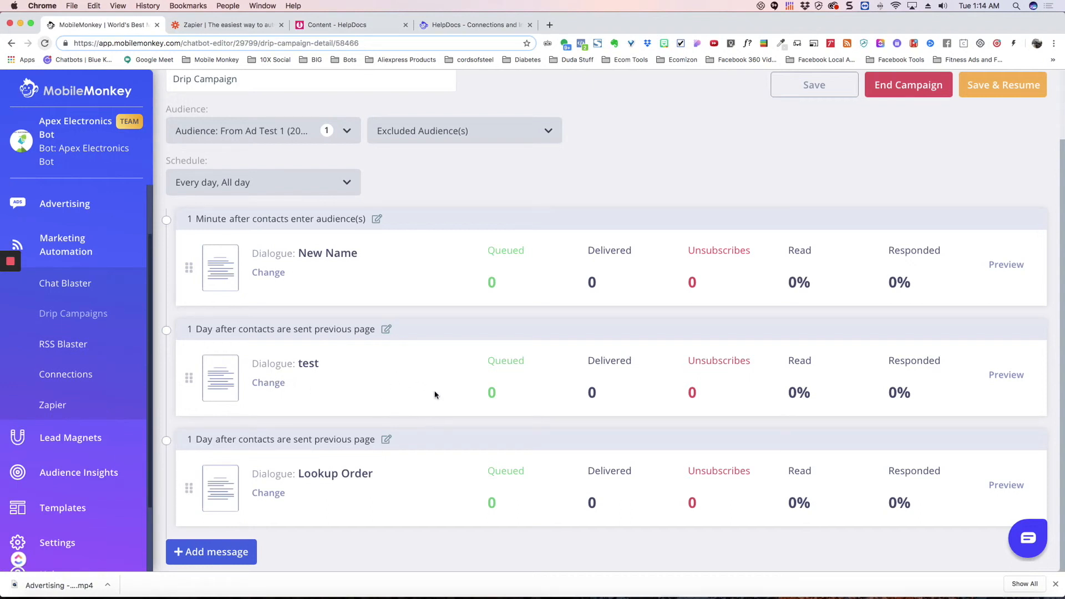
scroll(427, 416, up, 3)
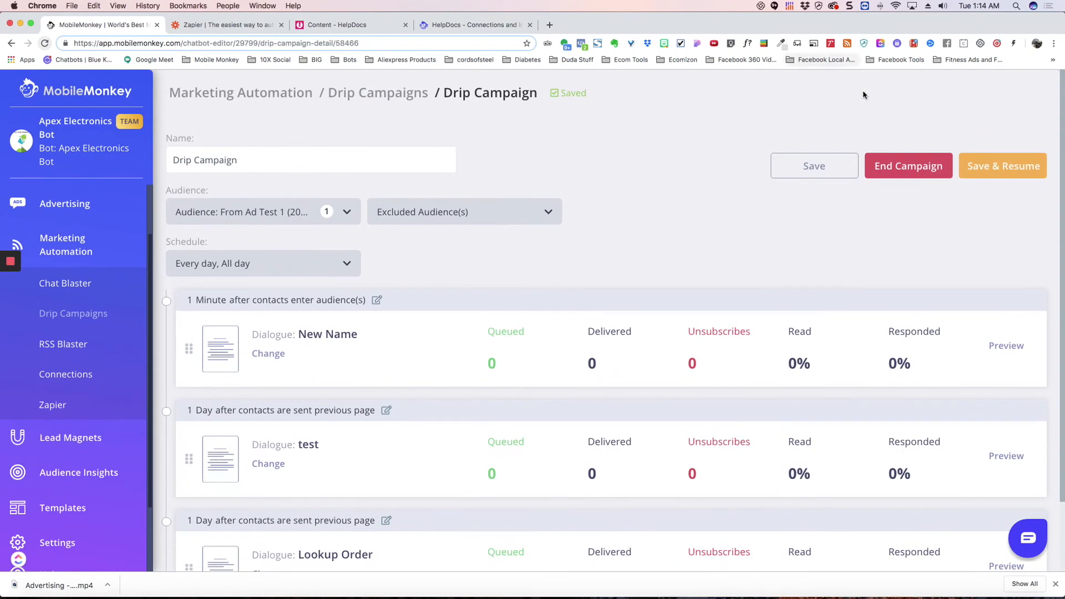